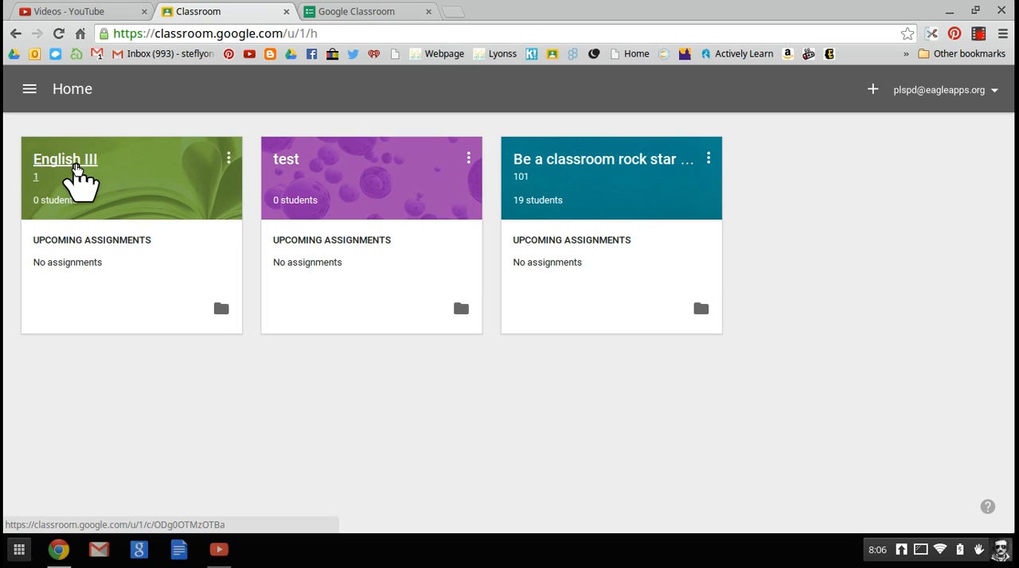
# Step: Open the English III class and look over its stream
pyautogui.click(76, 170)
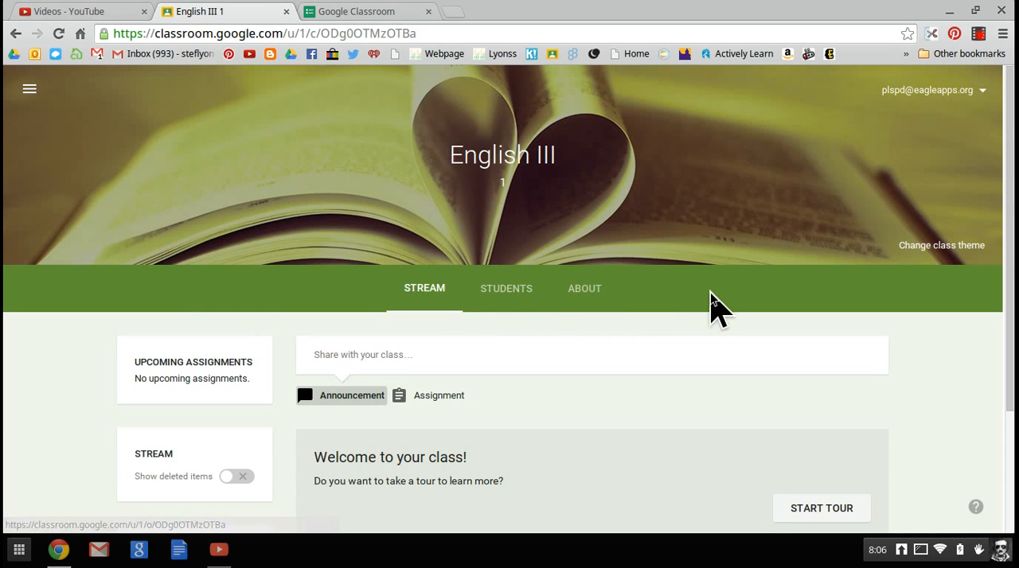
pyautogui.scroll(-2, 710, 292)
pyautogui.scroll(1, 716, 308)
pyautogui.scroll(1, 711, 294)
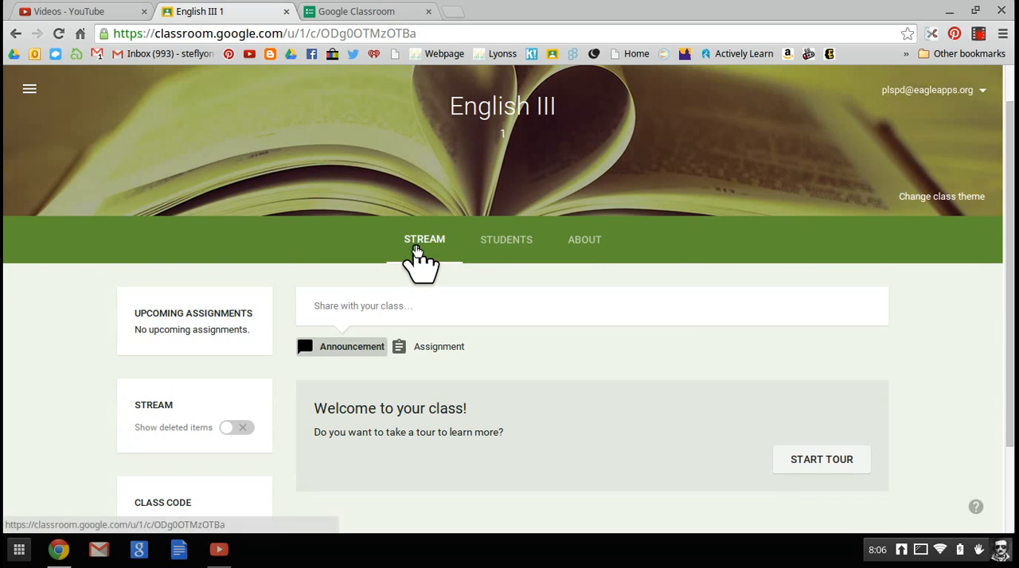
pyautogui.scroll(-1, 566, 307)
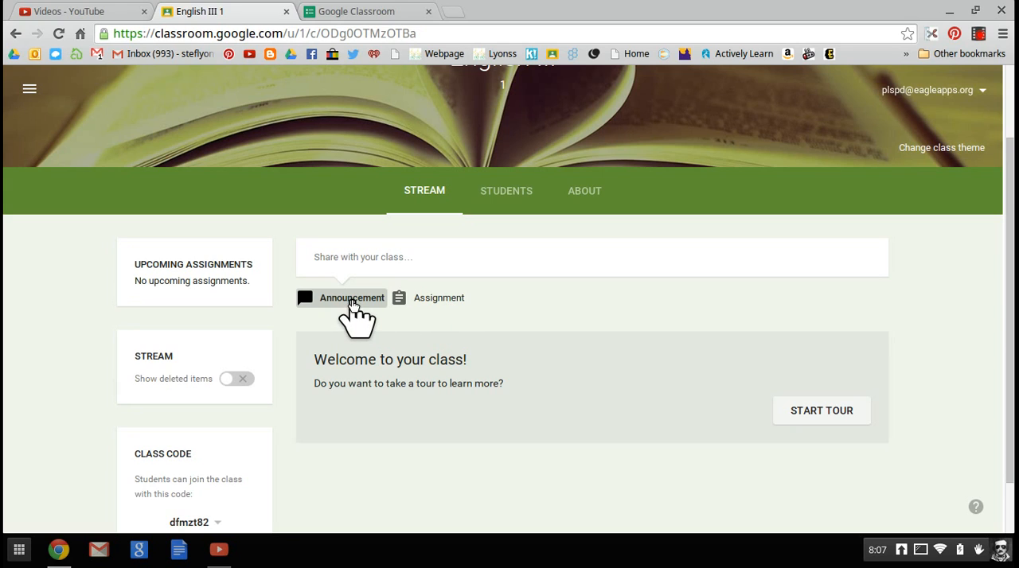
# Step: Start a class announcement with the text "Welcome - Click on the links and follow directions"
pyautogui.click(352, 304)
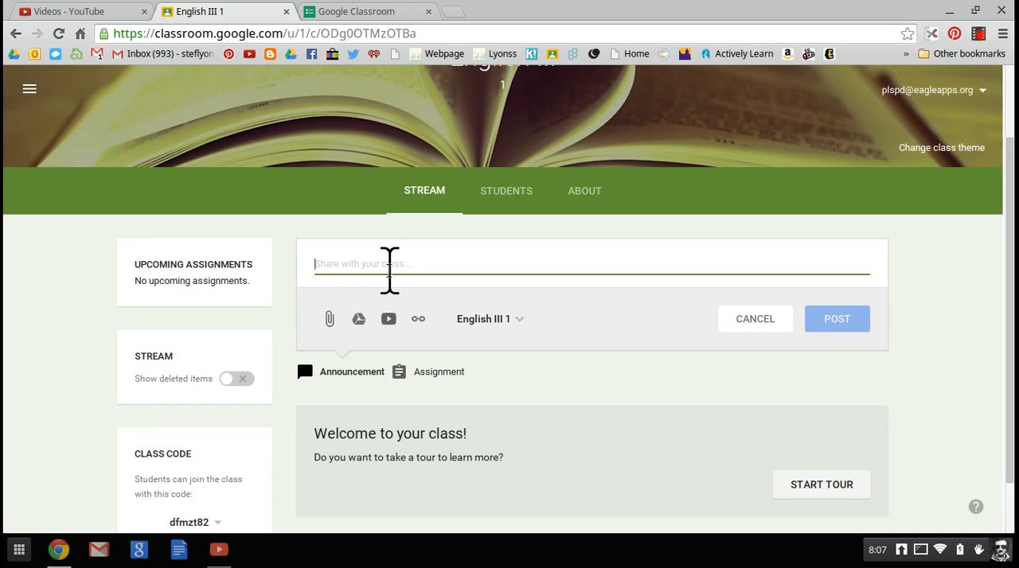
pyautogui.write('Weloc')
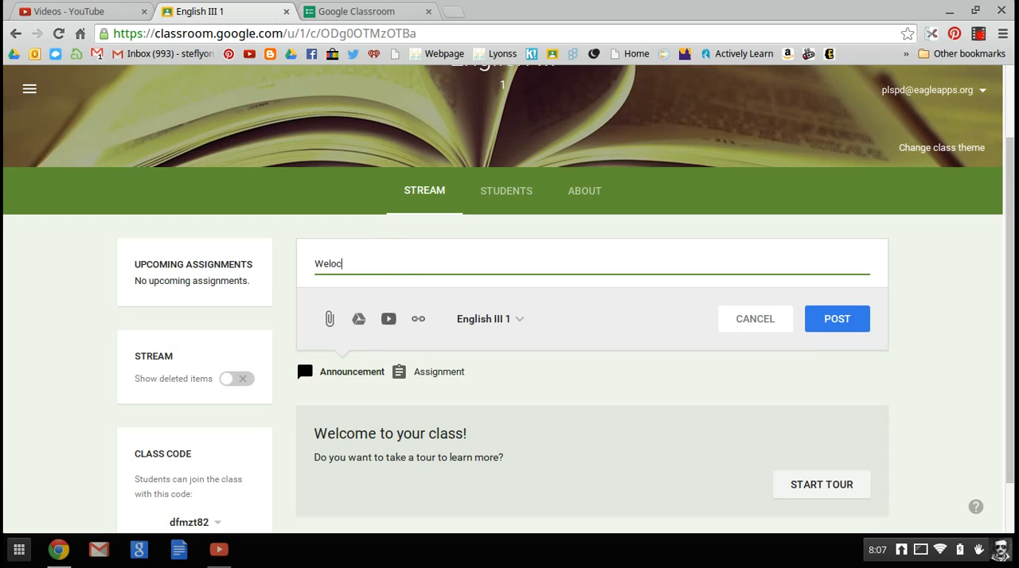
pyautogui.press('BackSpace')
pyautogui.press('BackSpace')
pyautogui.write('come - Click on the links and follow')
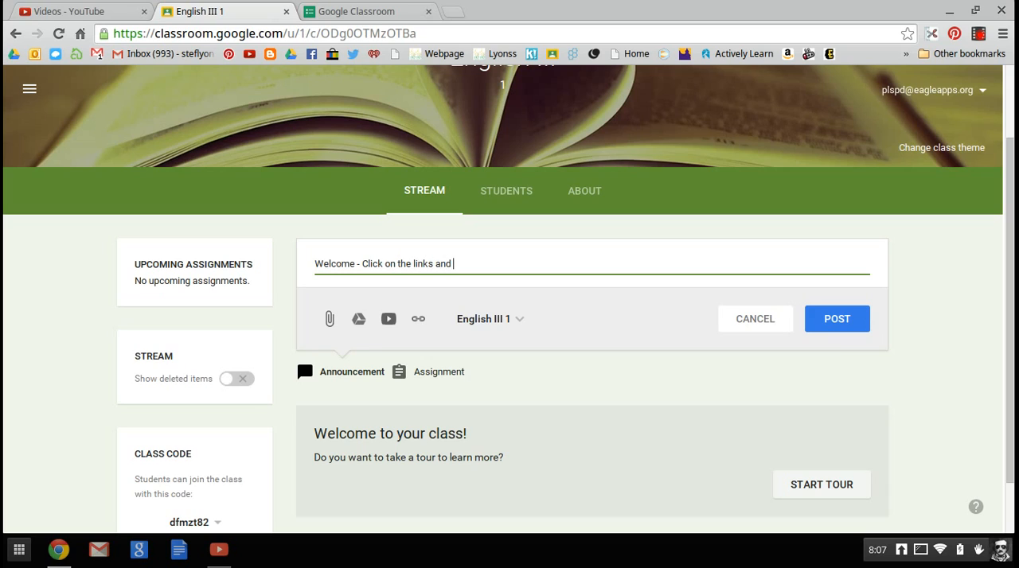
pyautogui.write('s')
pyautogui.press('BackSpace')
pyautogui.press('BackSpace')
pyautogui.write('w directions')
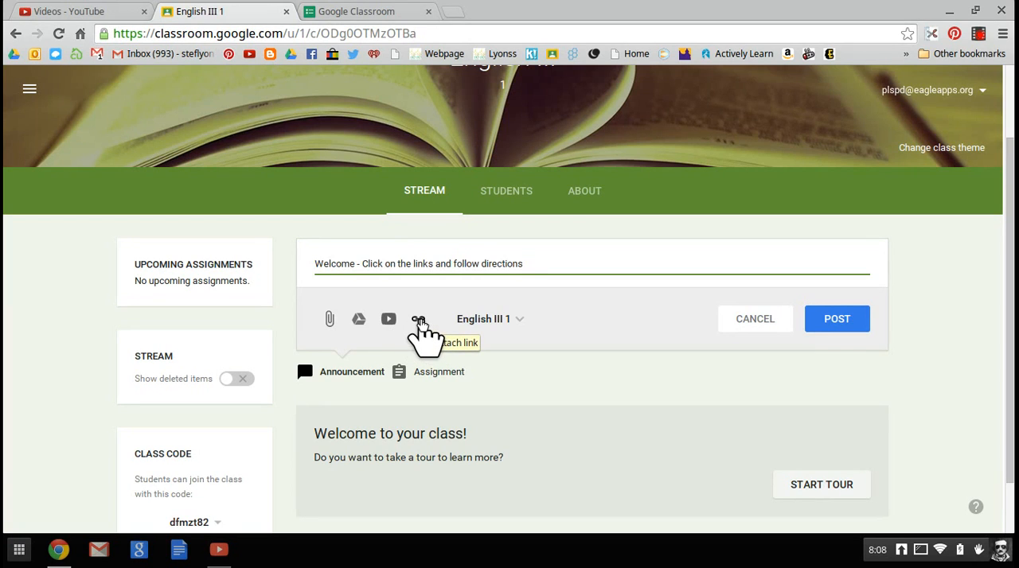
# Step: Start a link attachment for the announcement and copy the web address of the open Google Classroom quiz form
pyautogui.click(420, 322)
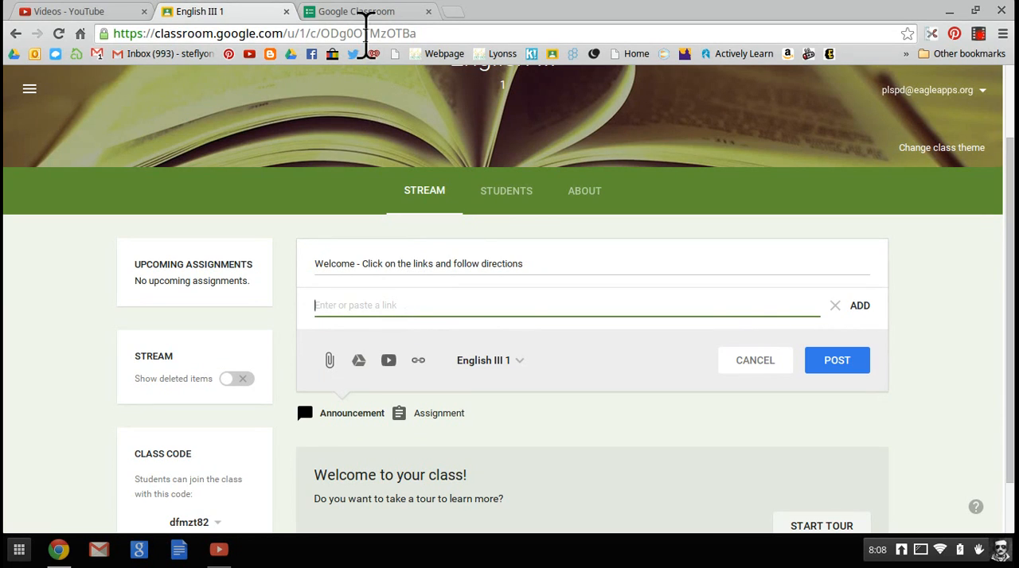
pyautogui.click(366, 16)
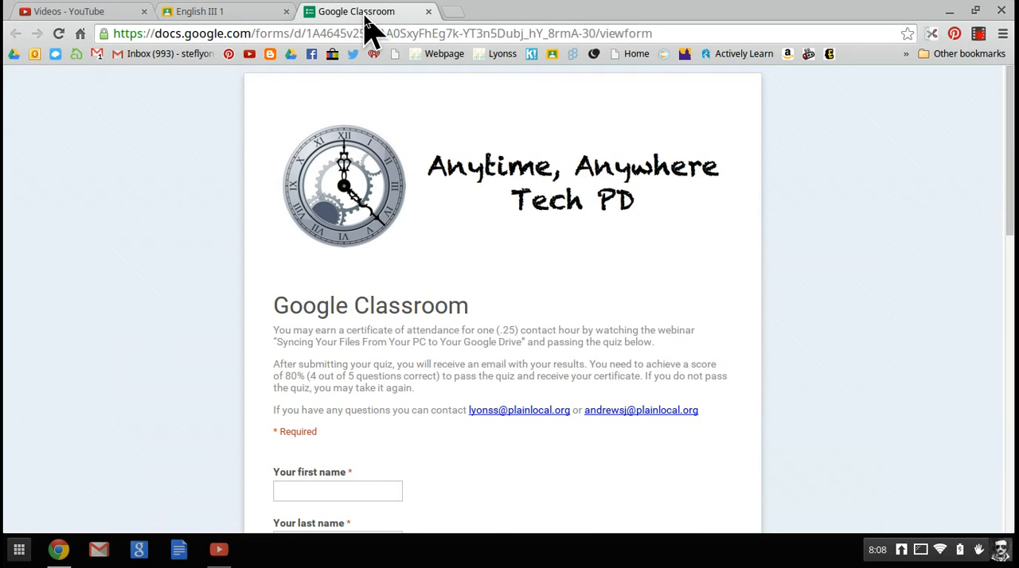
pyautogui.scroll(-10, 792, 301)
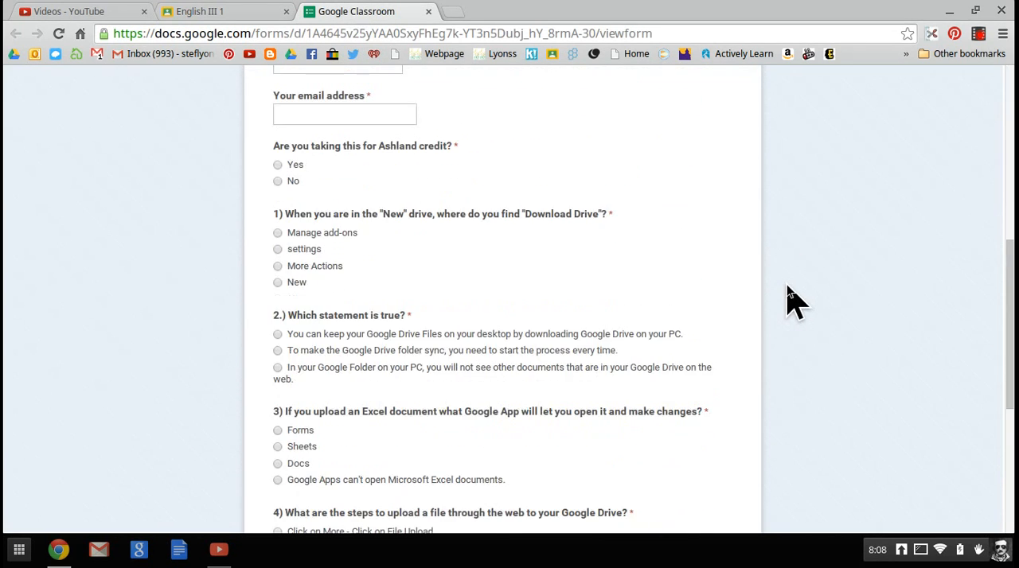
pyautogui.scroll(10, 792, 301)
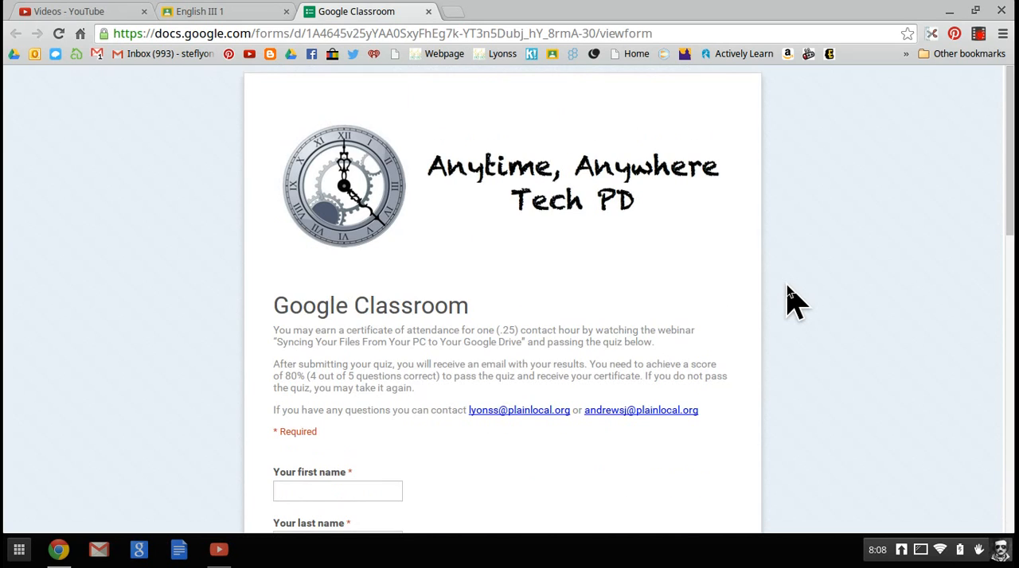
pyautogui.click(431, 28)
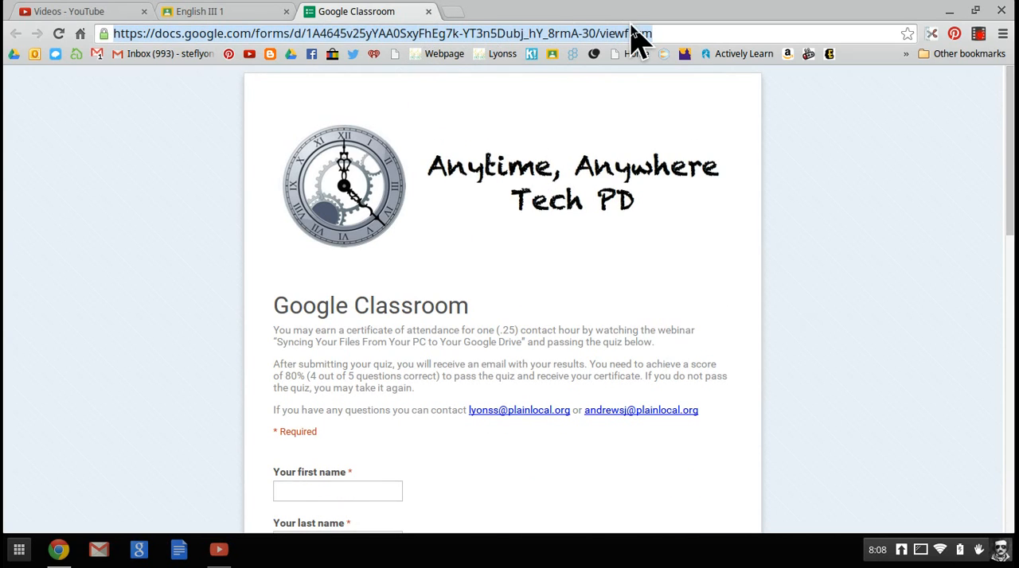
pyautogui.rightClick(690, 30)
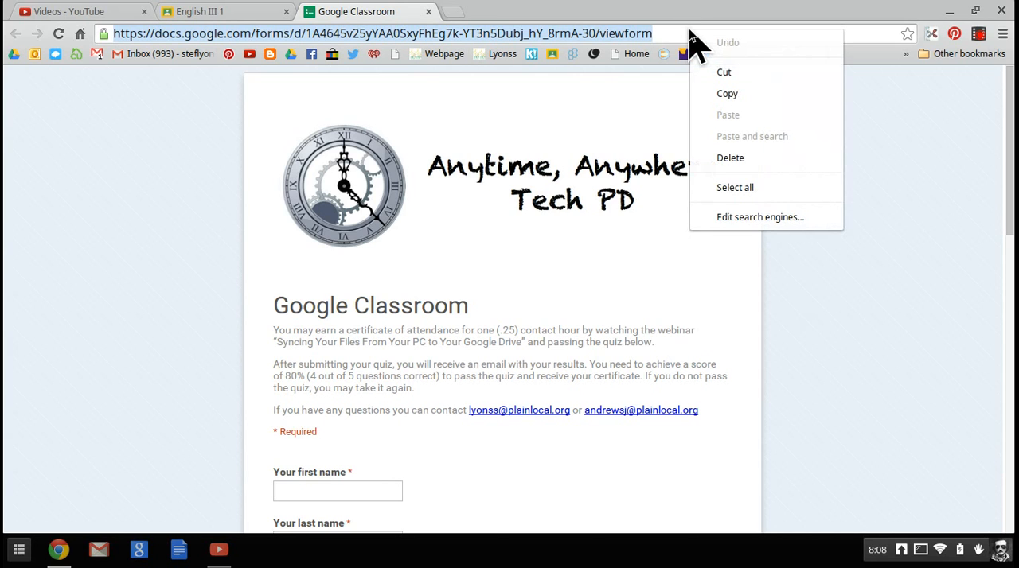
pyautogui.click(729, 95)
# Step: Attach the copied quiz form address as a link to the English III announcement
pyautogui.click(239, 17)
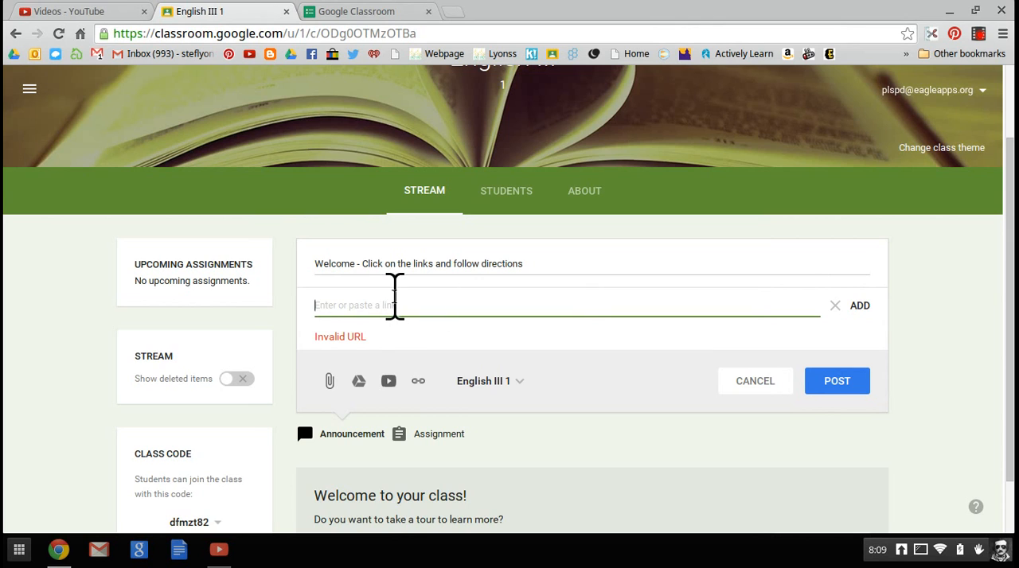
pyautogui.rightClick(395, 296)
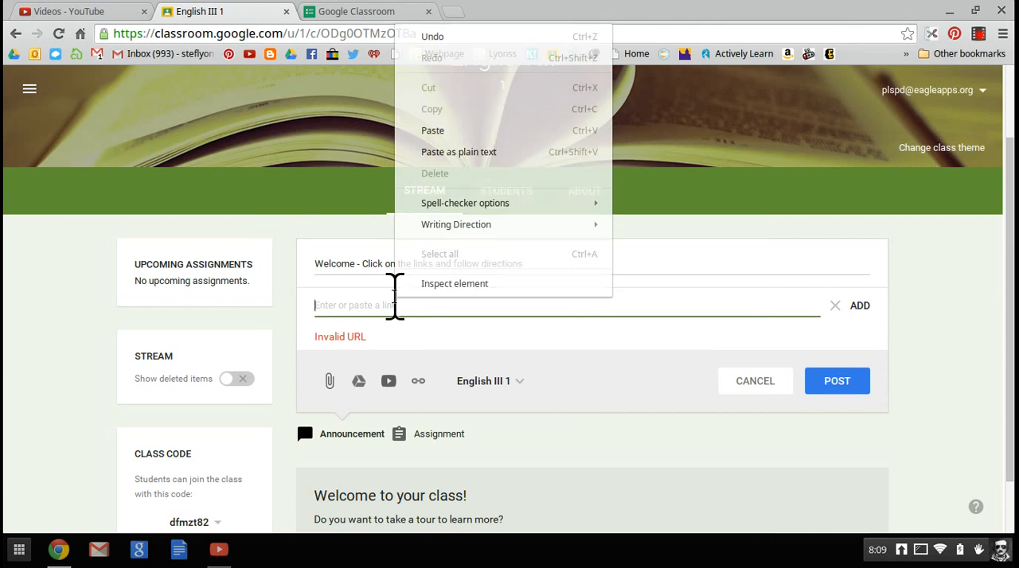
pyautogui.click(454, 129)
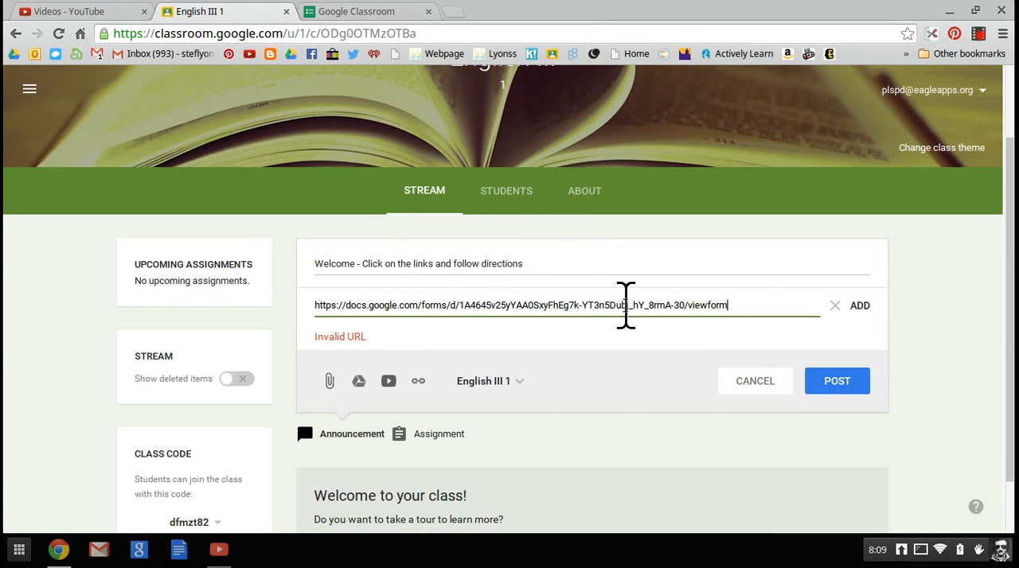
pyautogui.click(862, 308)
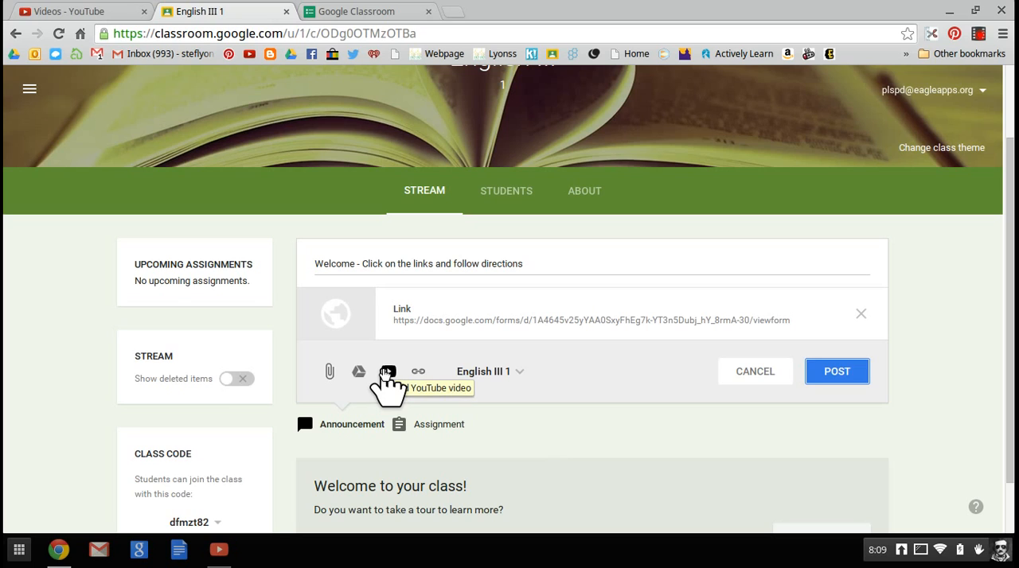
# Step: Start adding a YouTube video to the announcement, search for "First Day of School" and browse the results
pyautogui.click(387, 371)
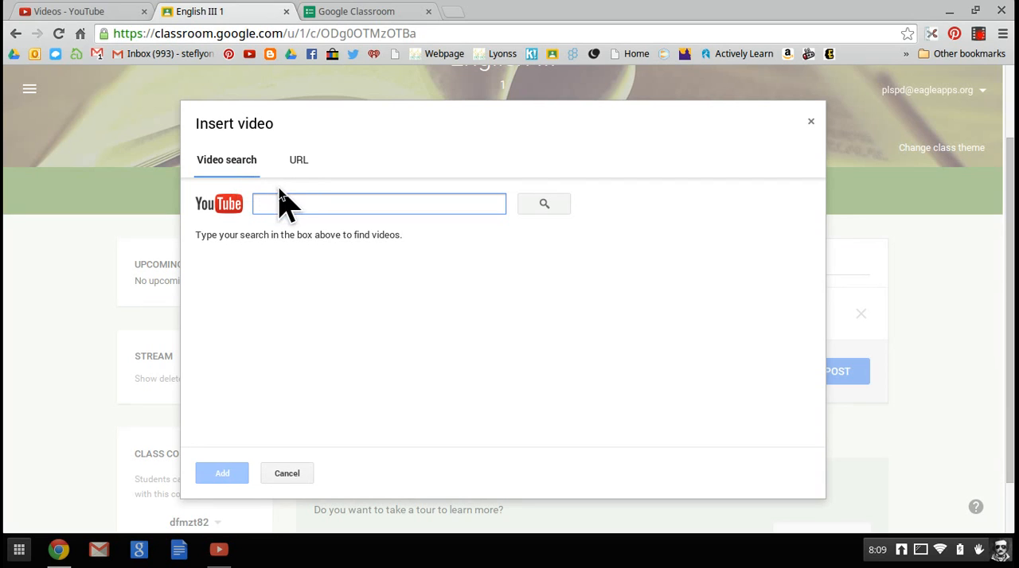
pyautogui.write('F')
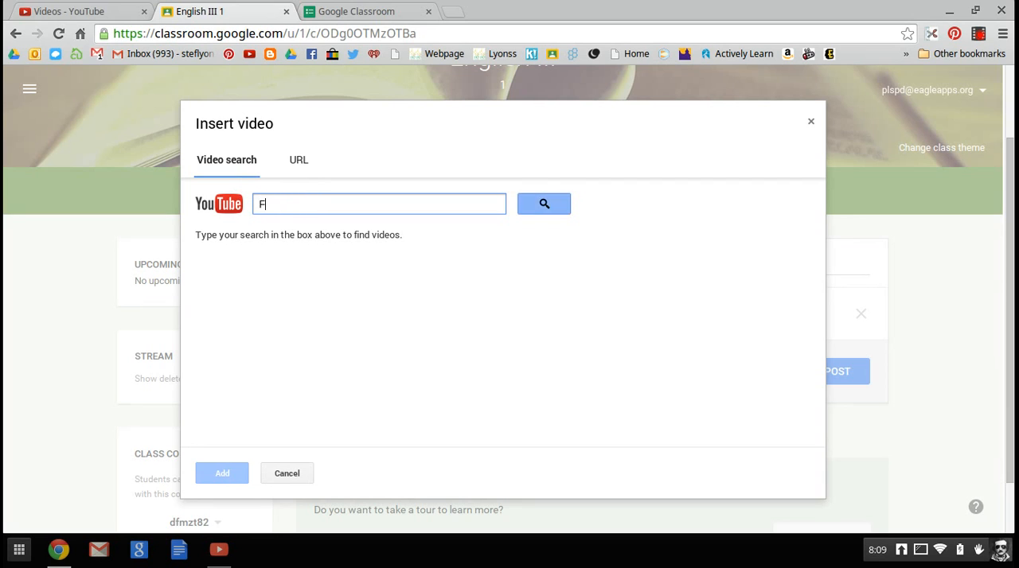
pyautogui.write('irst Day of School')
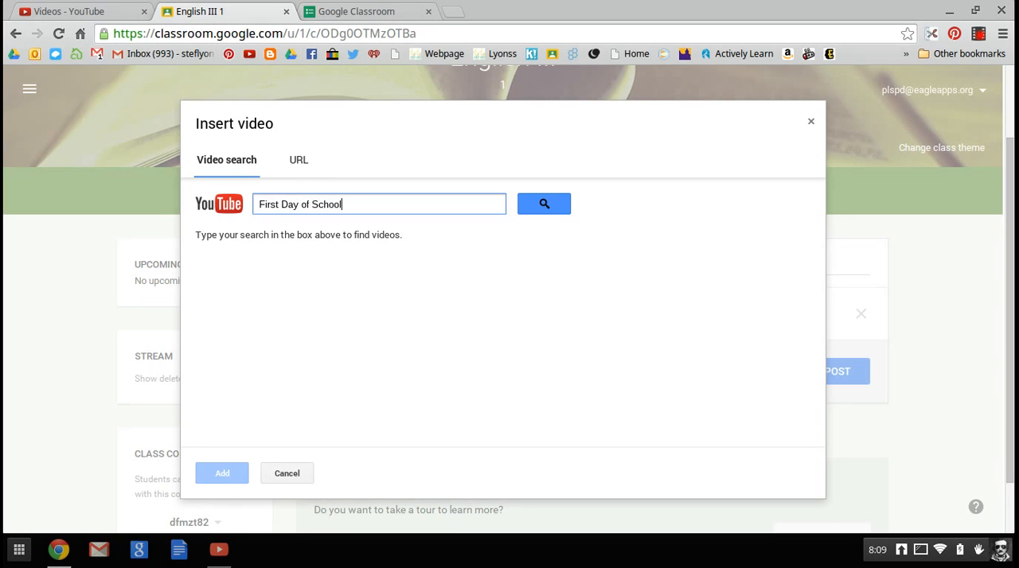
pyautogui.click(544, 206)
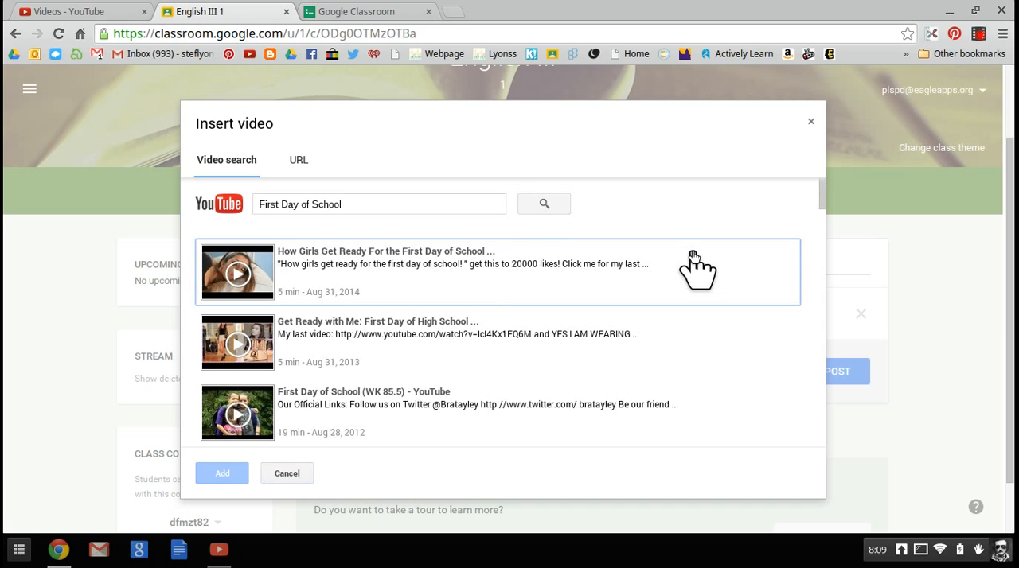
pyautogui.scroll(-4, 694, 256)
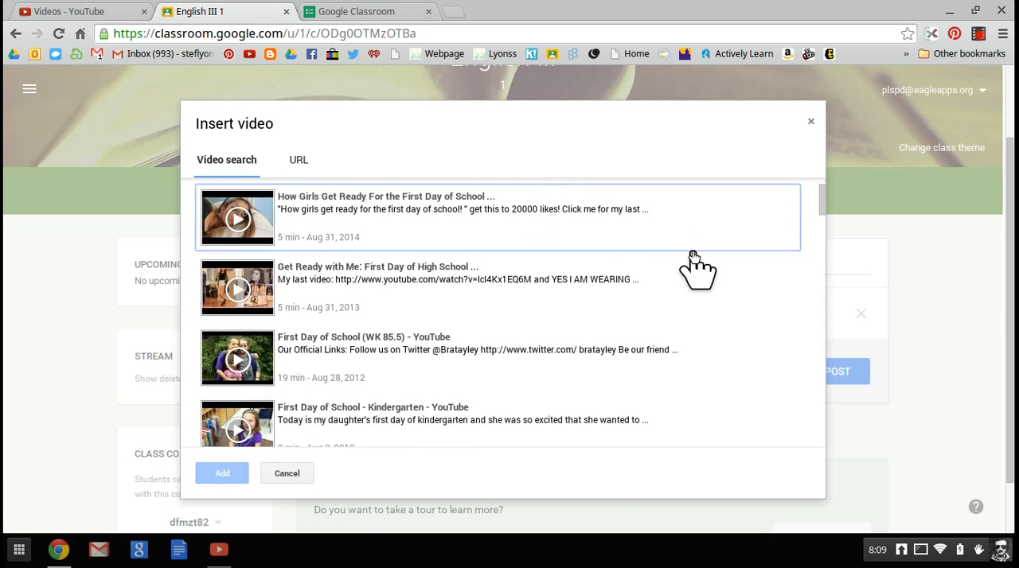
pyautogui.scroll(-5, 694, 256)
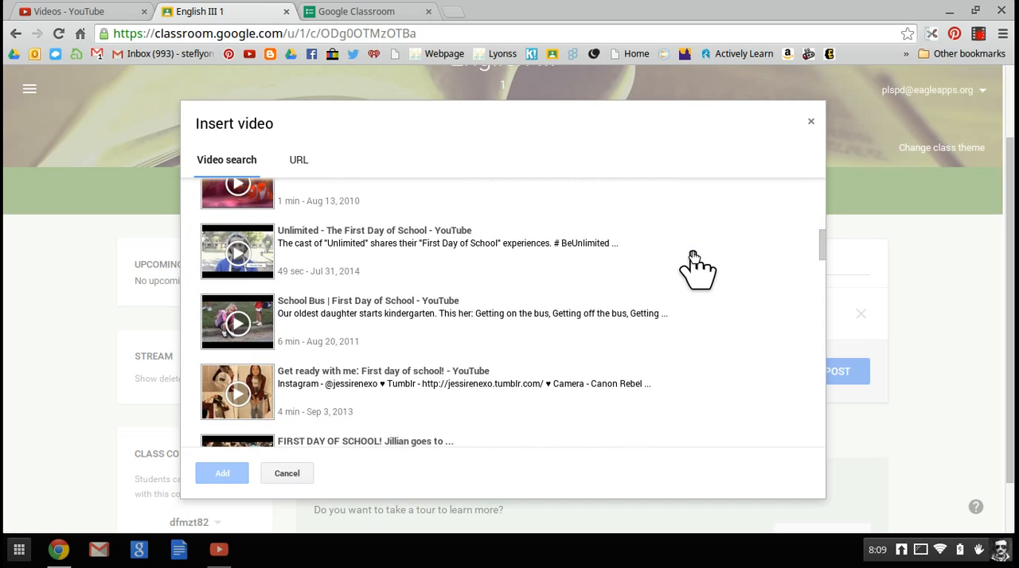
pyautogui.scroll(-8, 694, 257)
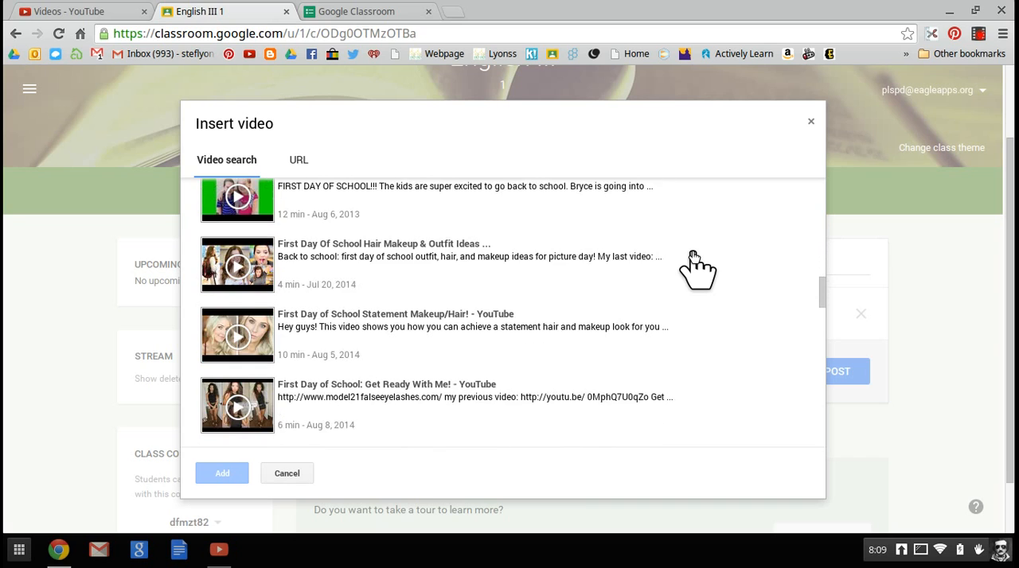
pyautogui.scroll(-10, 694, 256)
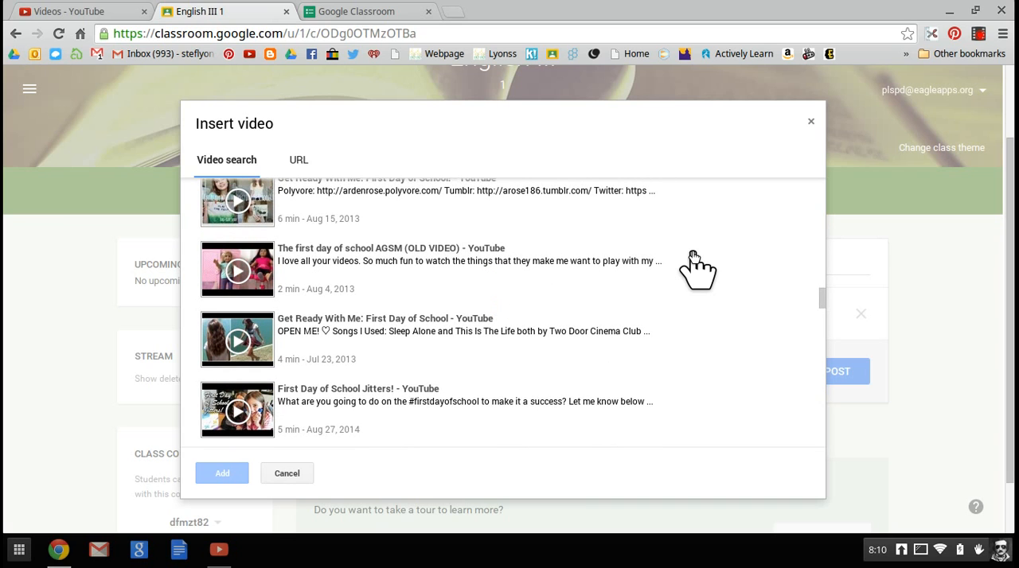
pyautogui.scroll(20, 694, 256)
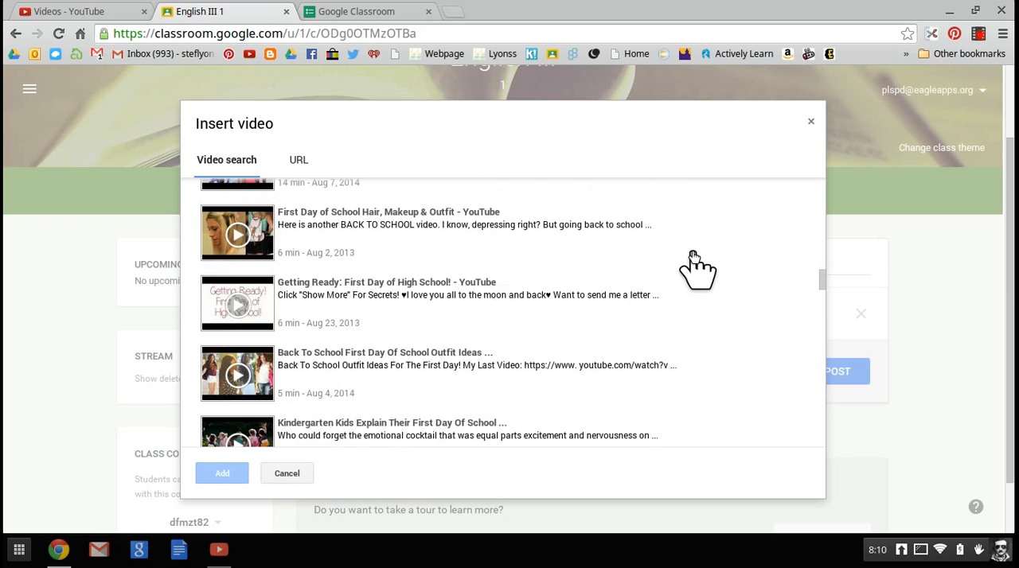
# Step: Choose inserting the video by URL, and open the "Creating Columns In Google Docs" video on YouTube with playback paused
pyautogui.click(293, 161)
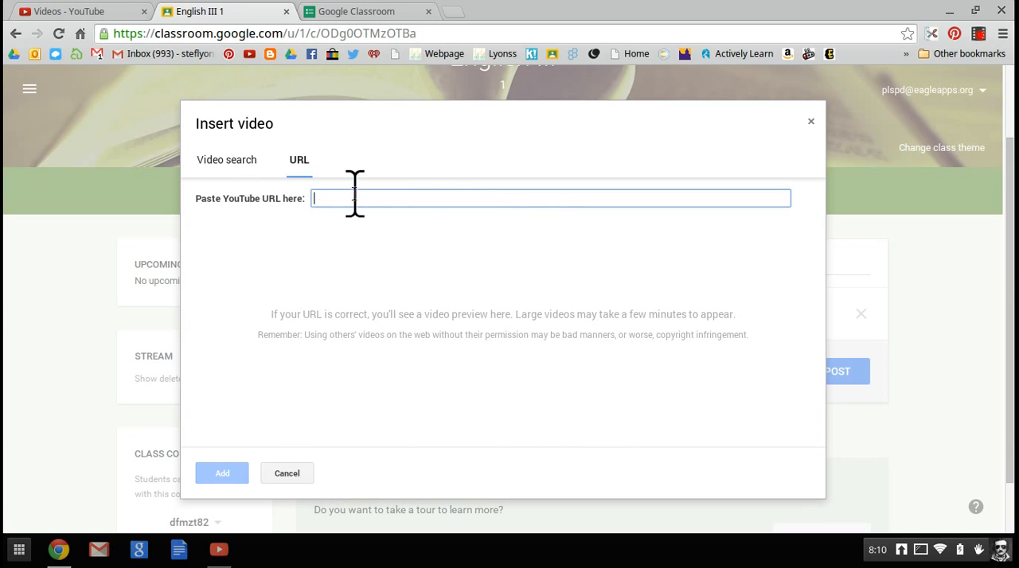
pyautogui.click(196, 79)
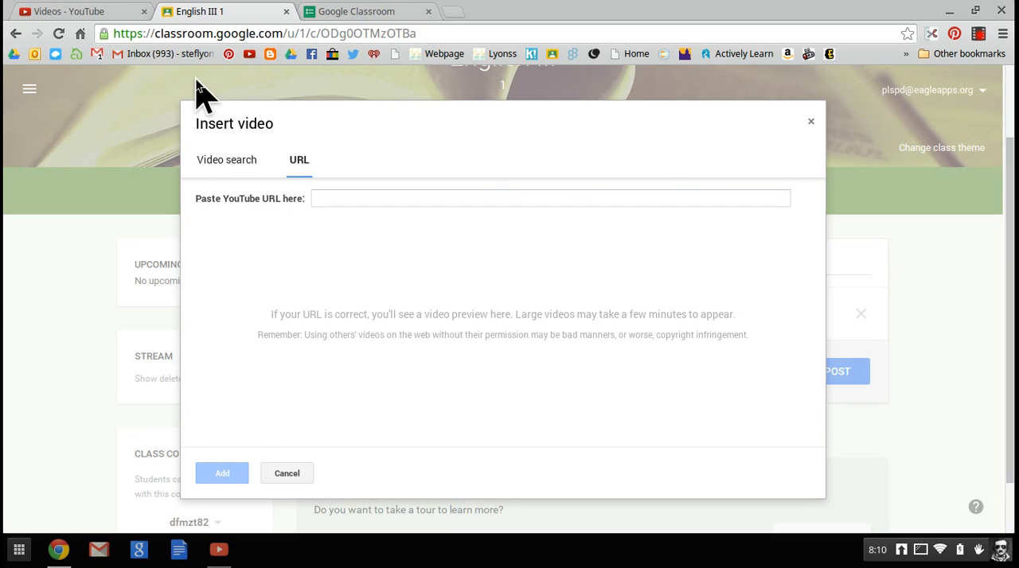
pyautogui.click(101, 13)
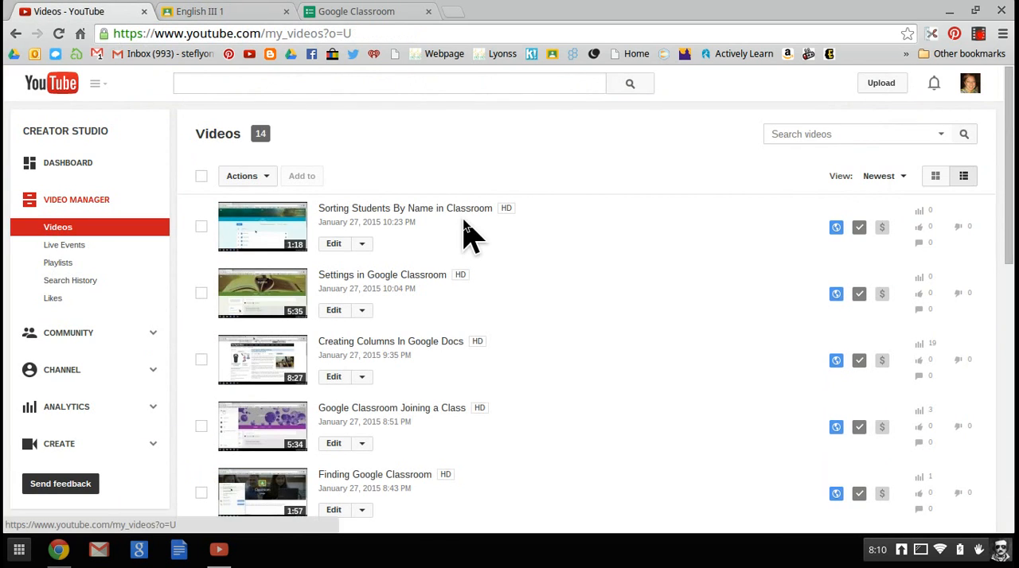
pyautogui.scroll(-1, 558, 303)
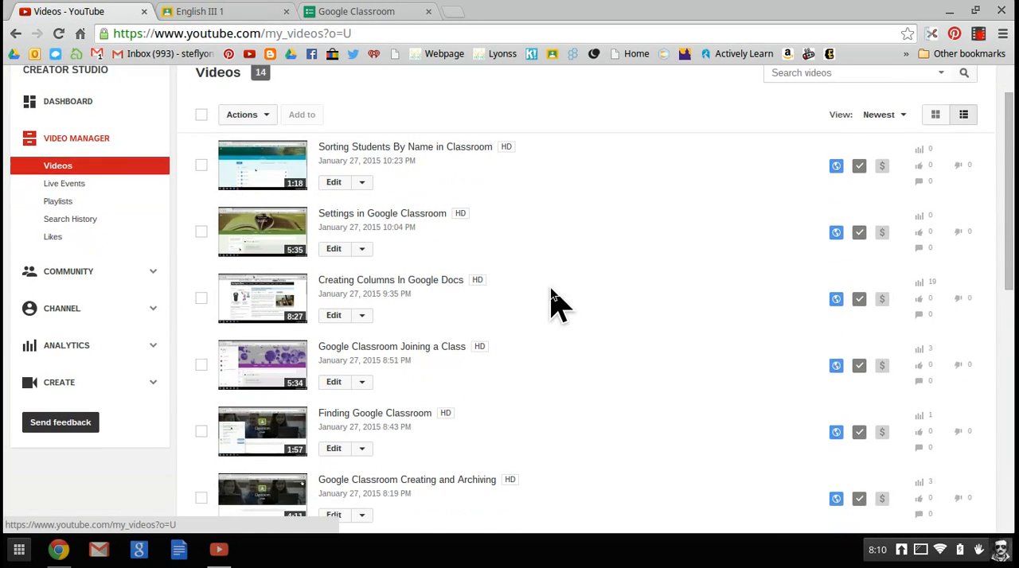
pyautogui.scroll(-3, 557, 303)
pyautogui.scroll(1, 558, 303)
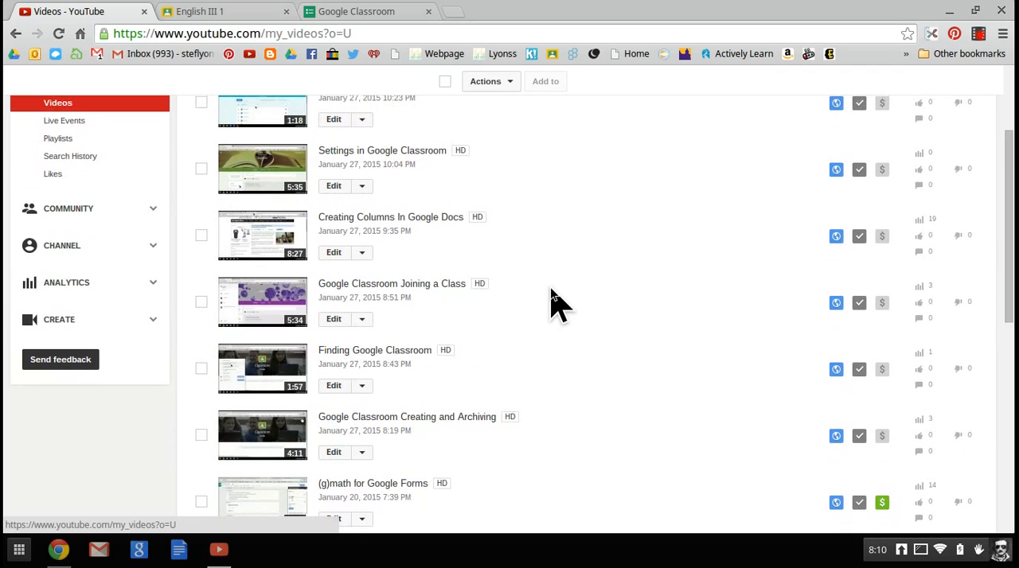
pyautogui.click(454, 225)
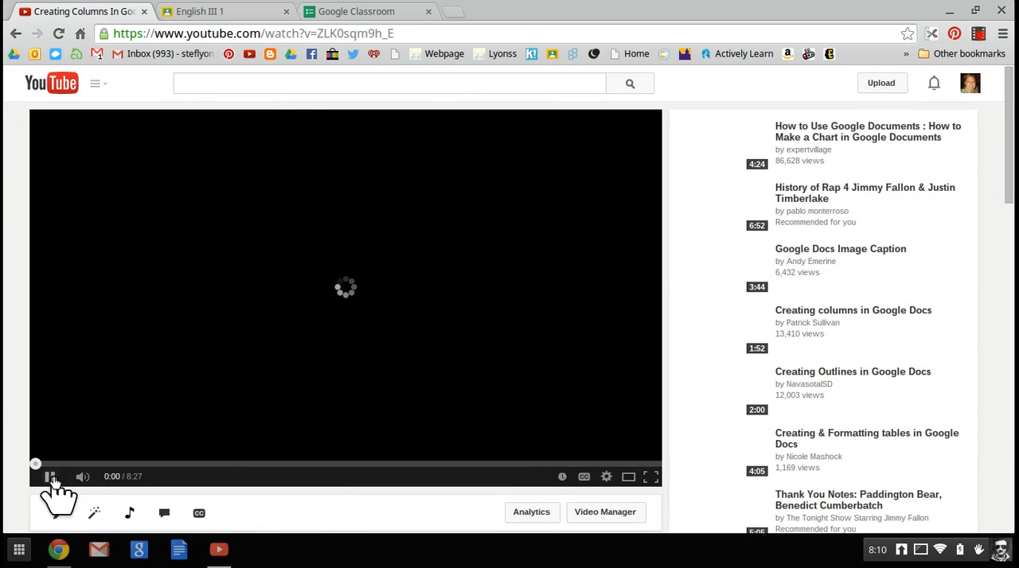
pyautogui.click(51, 478)
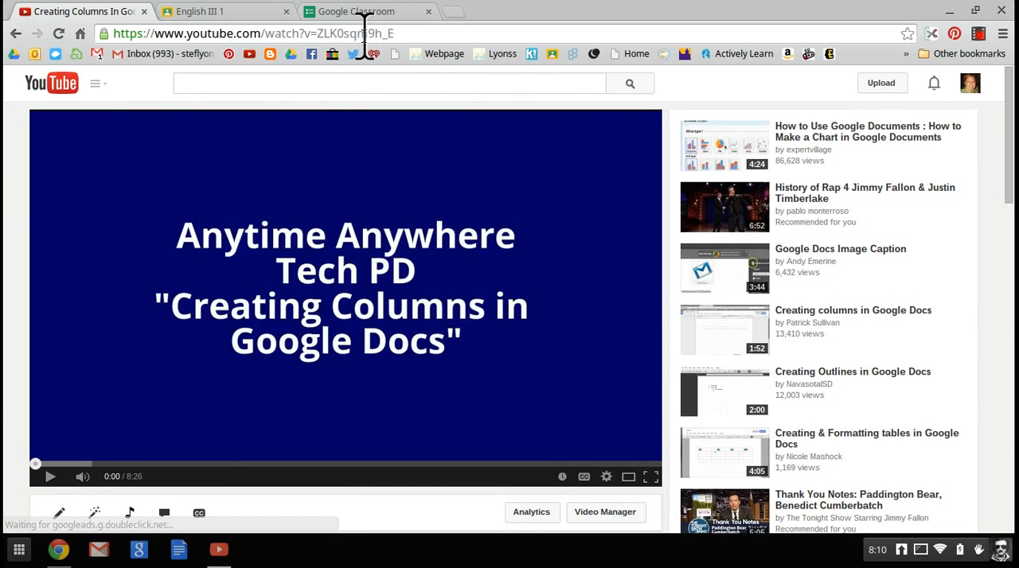
# Step: Copy the web address of the "Creating Columns In Google Docs" video
pyautogui.click(404, 33)
pyautogui.rightClick(406, 33)
pyautogui.click(444, 100)
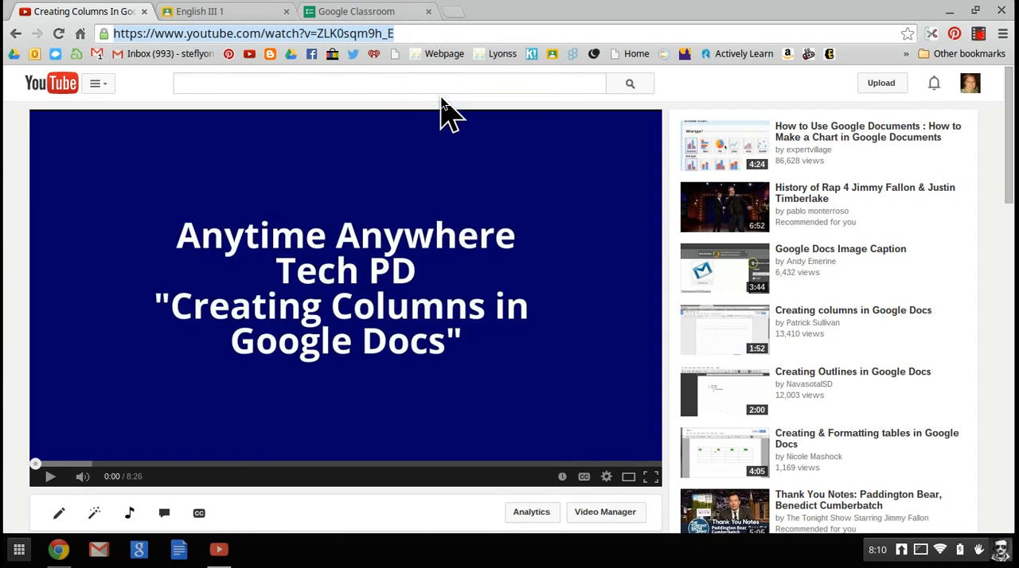
pyautogui.click(343, 13)
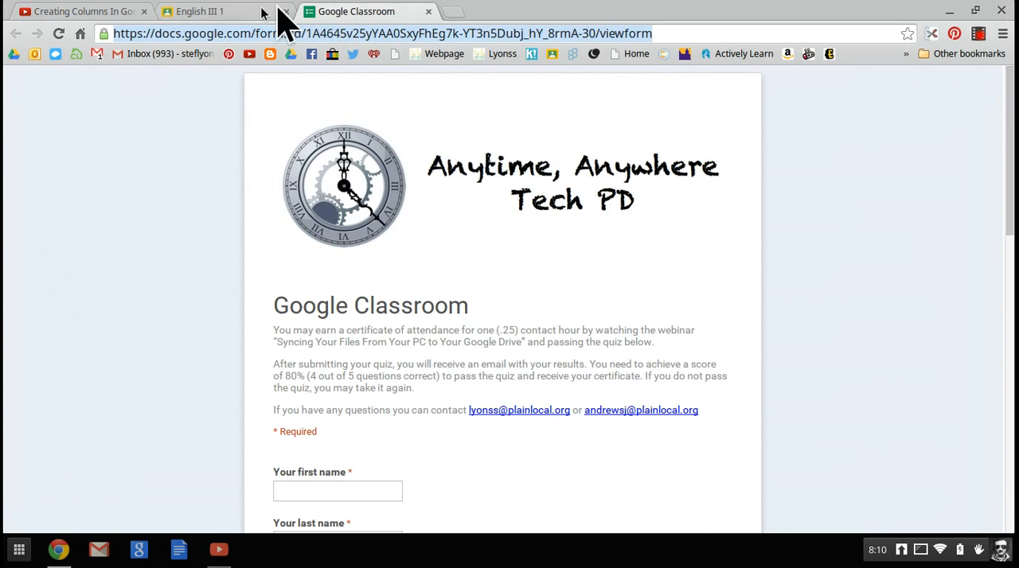
# Step: Paste the copied video address into the video insertion dialog of the English III class and add the video to the announcement
pyautogui.click(220, 15)
pyautogui.click(378, 198)
pyautogui.rightClick(378, 199)
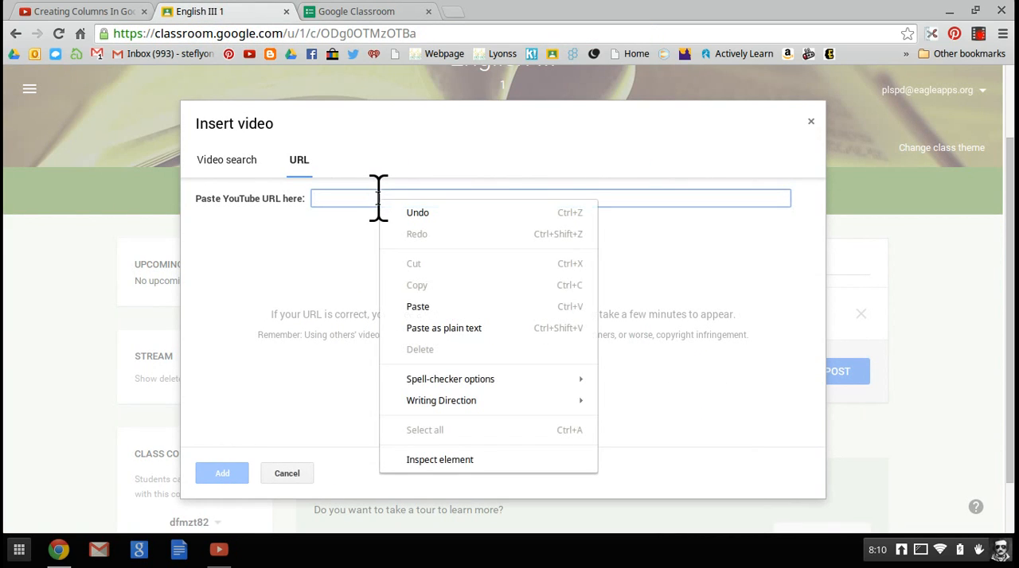
pyautogui.click(422, 307)
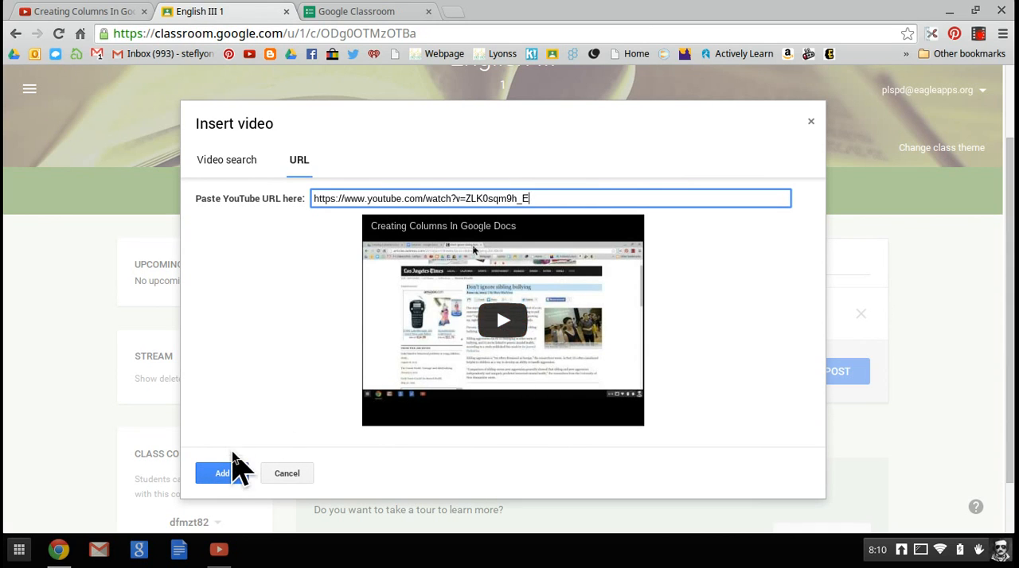
pyautogui.click(233, 475)
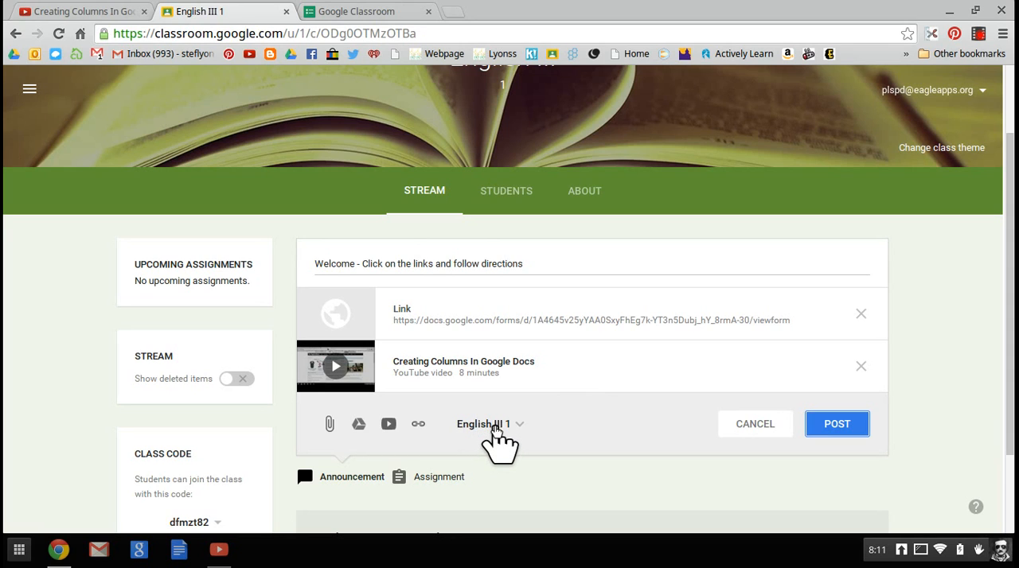
# Step: Select the test and "Be a classroom rock star" classes as additional recipients of the English III announcement
pyautogui.click(494, 429)
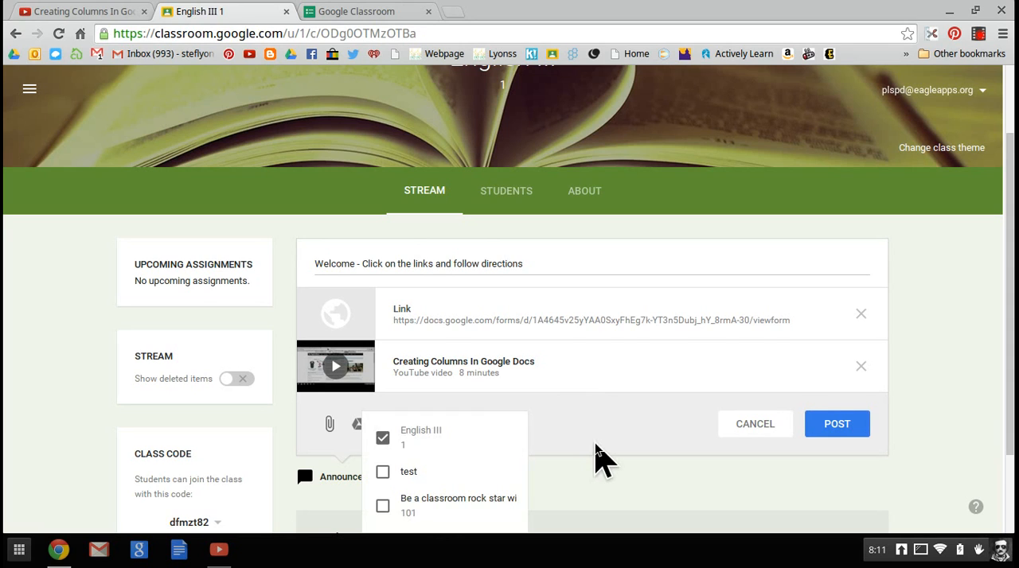
pyautogui.scroll(-2, 596, 461)
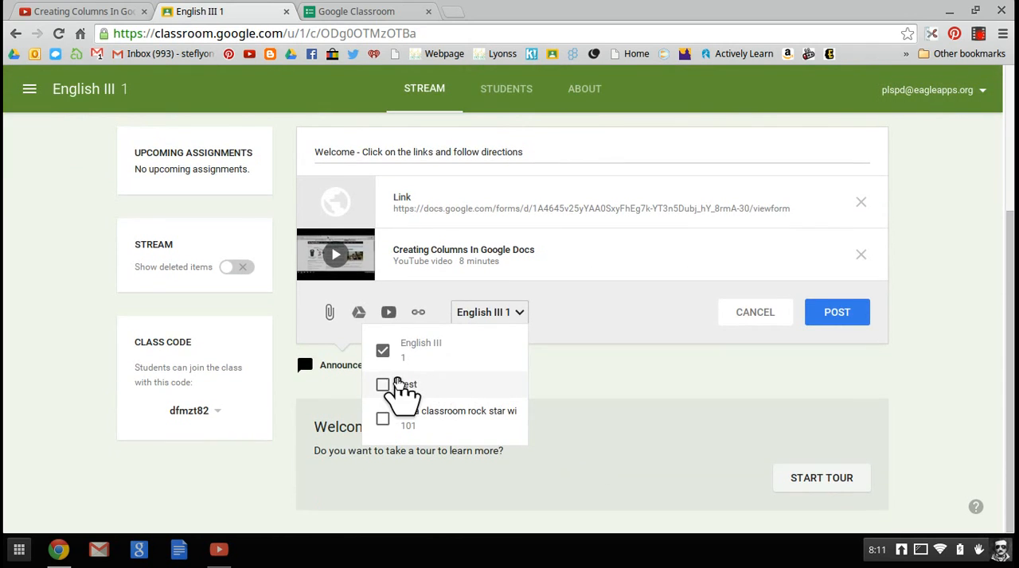
pyautogui.click(383, 386)
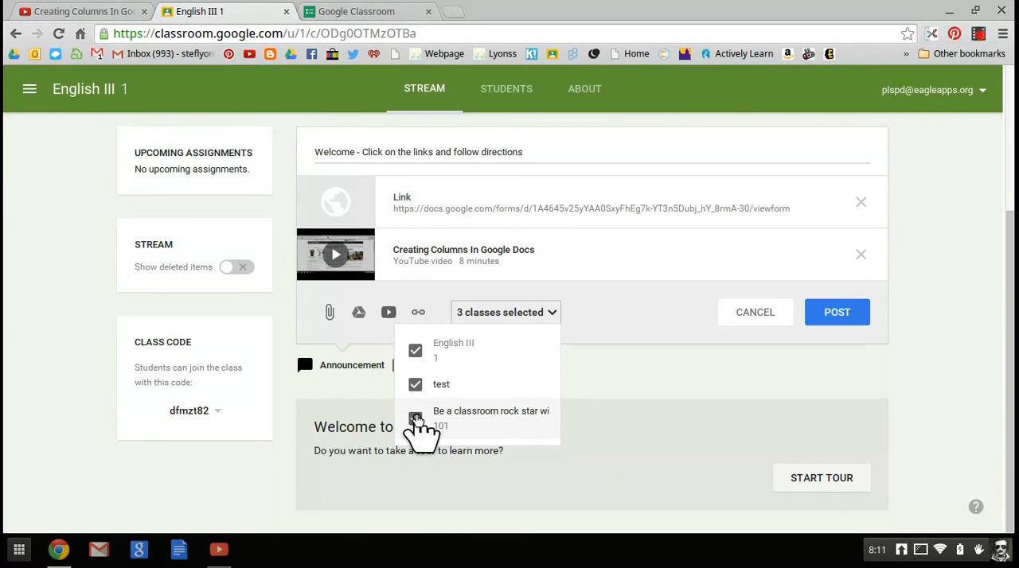
pyautogui.click(415, 385)
pyautogui.click(416, 419)
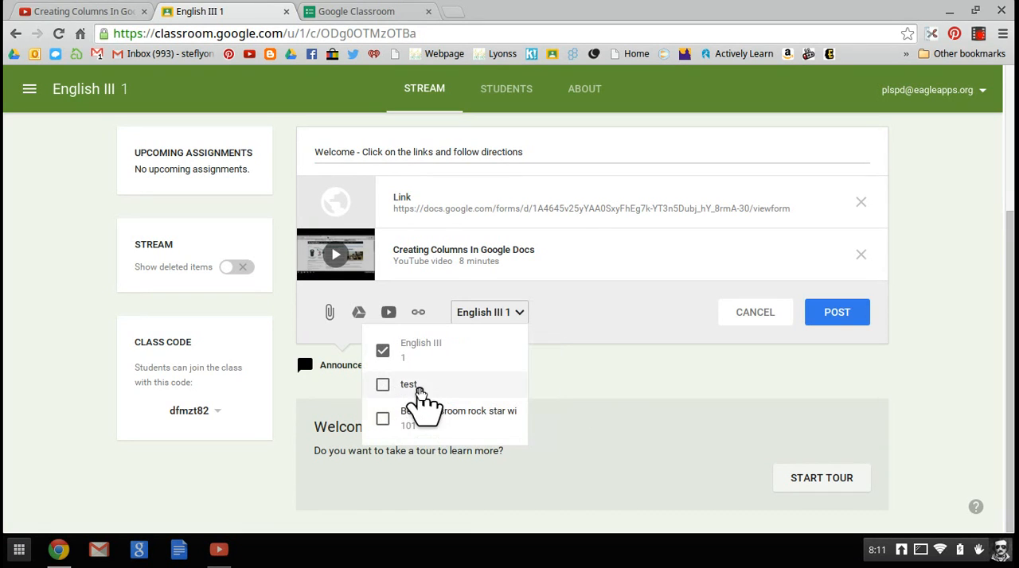
pyautogui.click(383, 385)
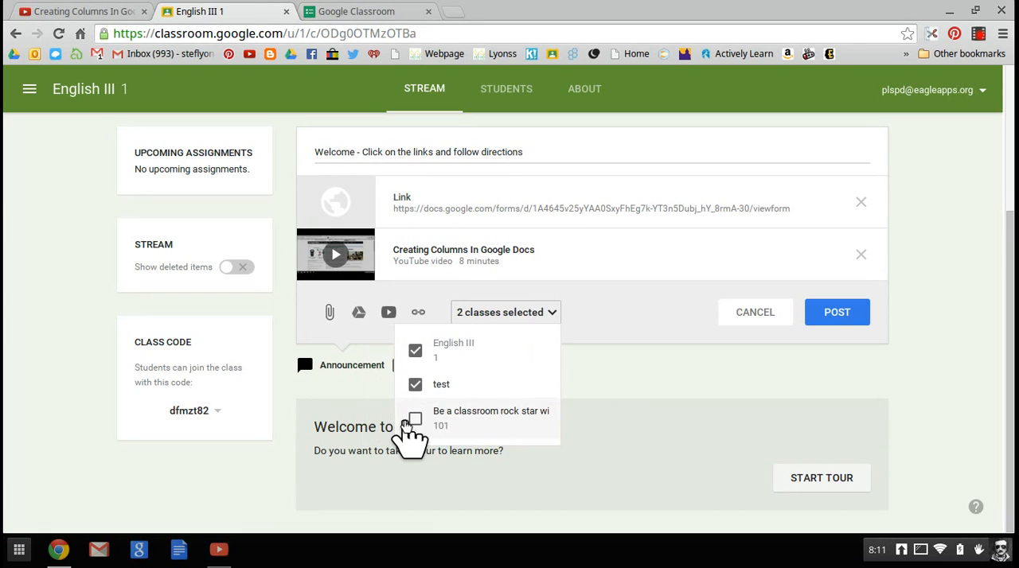
pyautogui.click(446, 421)
# Step: Limit the announcement's recipients to the English III and test classes, and post it
pyautogui.scroll(2, 601, 402)
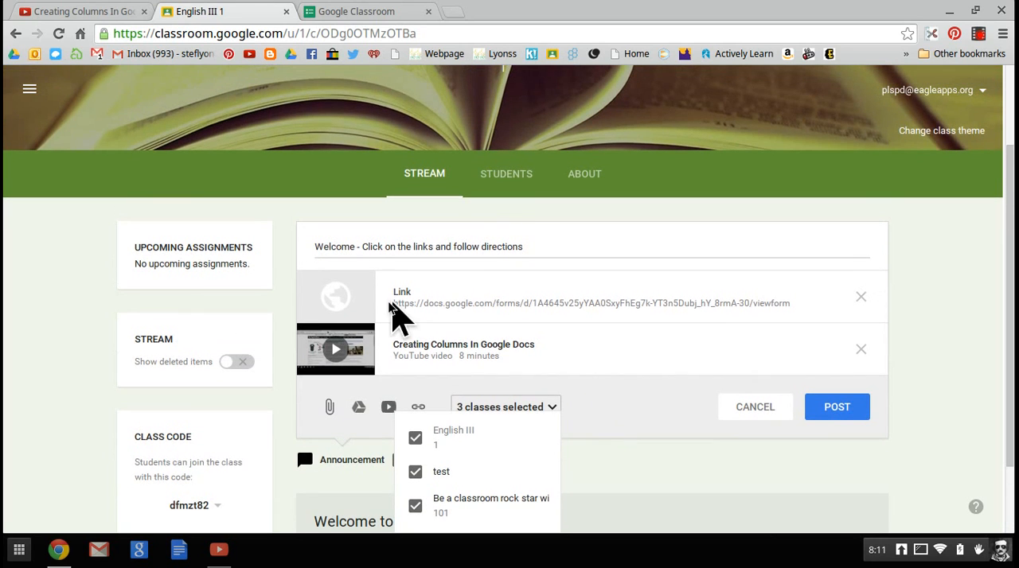
pyautogui.scroll(-1, 571, 379)
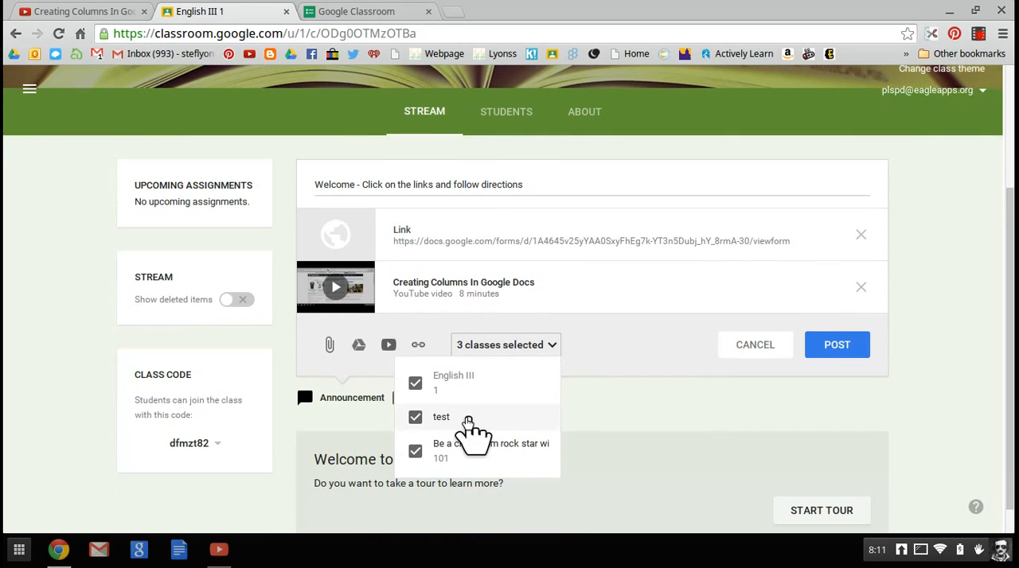
pyautogui.click(420, 422)
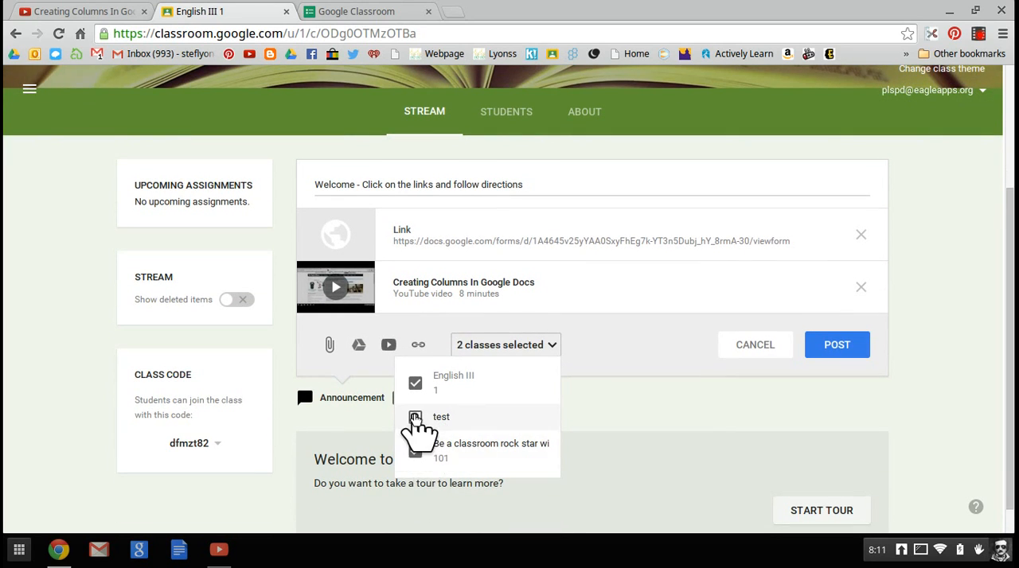
pyautogui.click(415, 453)
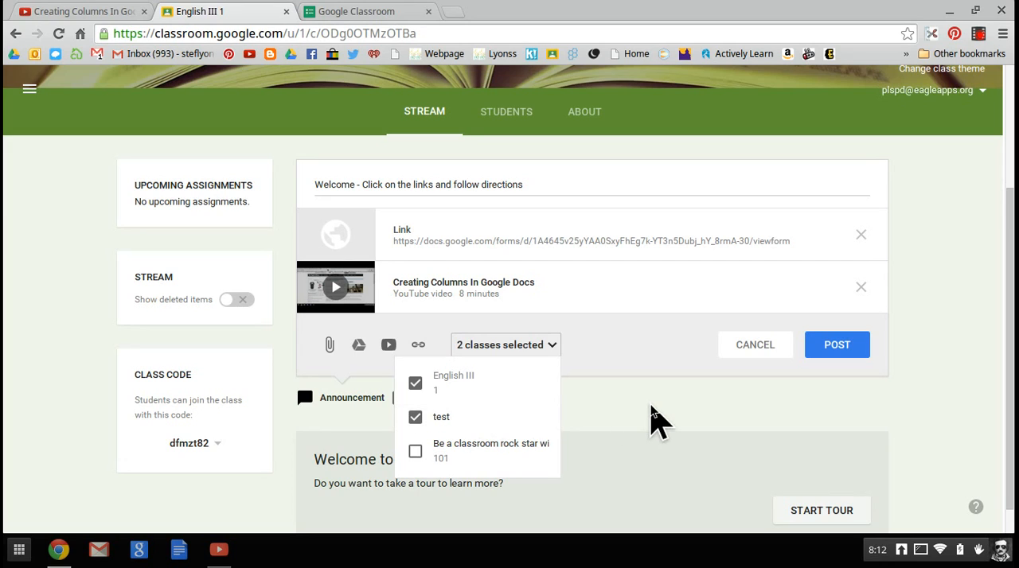
pyautogui.click(666, 426)
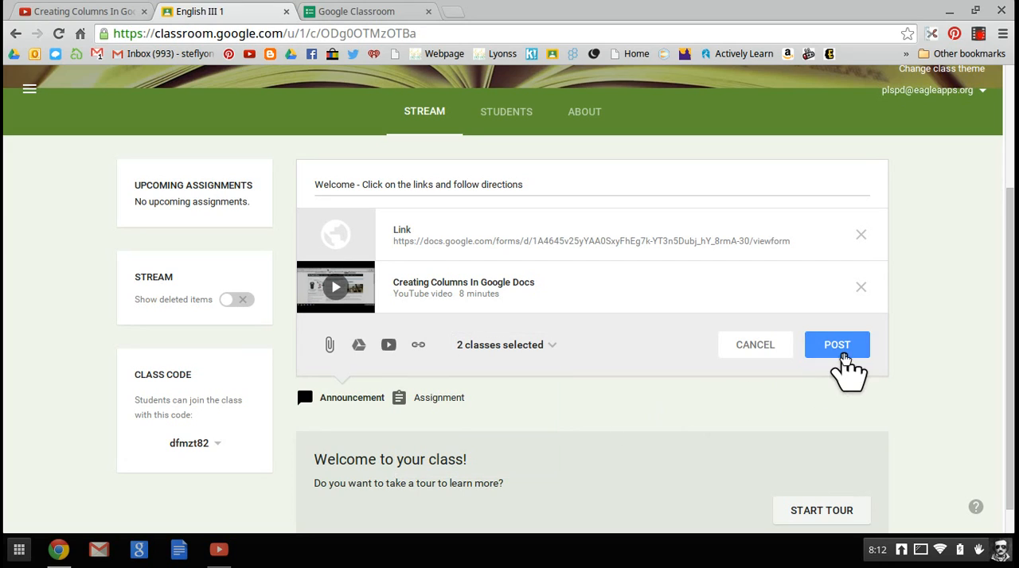
pyautogui.click(837, 345)
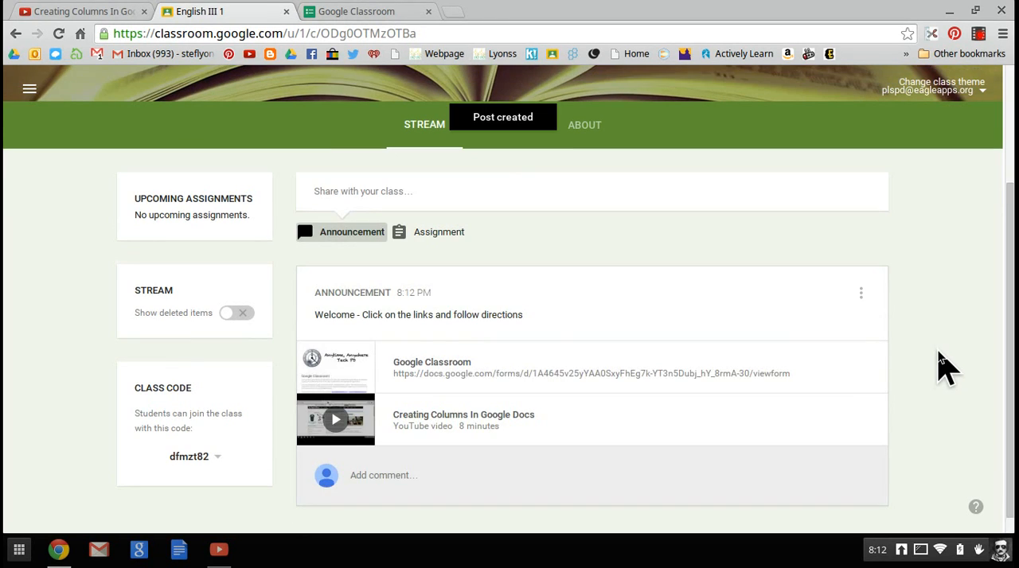
# Step: Open the Google Classroom form from the posted announcement, look through its questions, and return to the English III stream
pyautogui.scroll(-1, 943, 366)
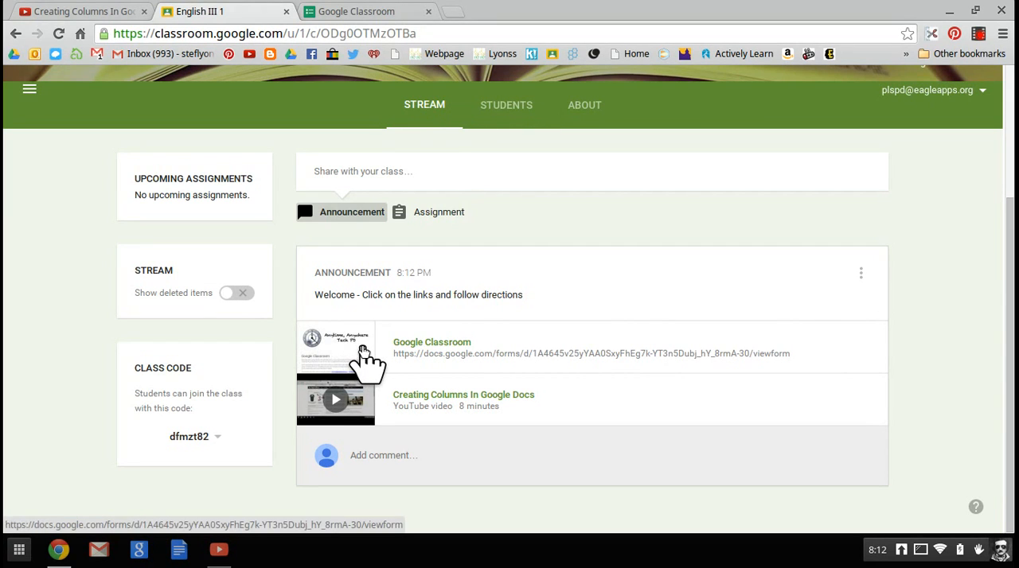
pyautogui.click(353, 358)
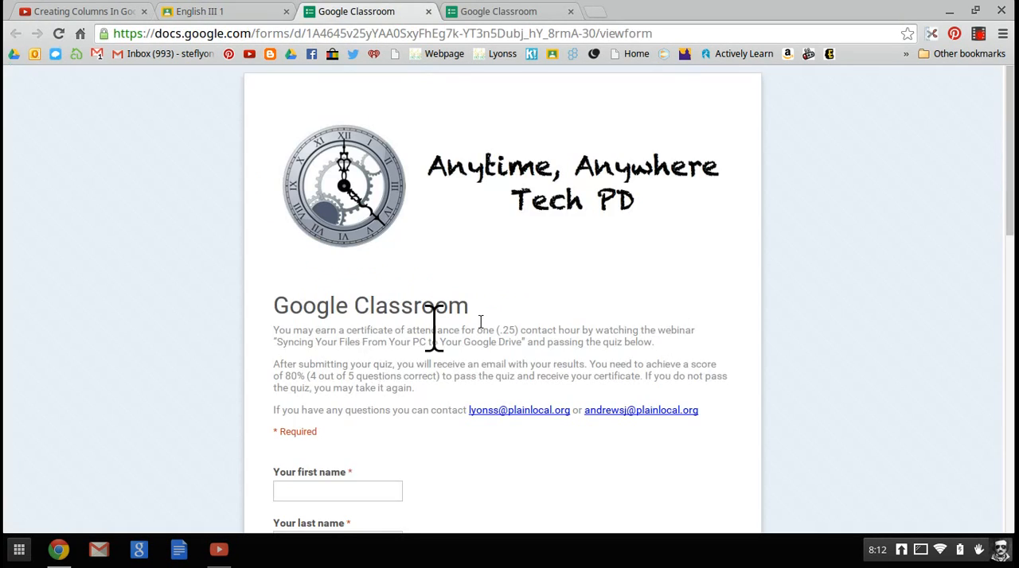
pyautogui.scroll(-1, 665, 293)
pyautogui.scroll(-10, 665, 295)
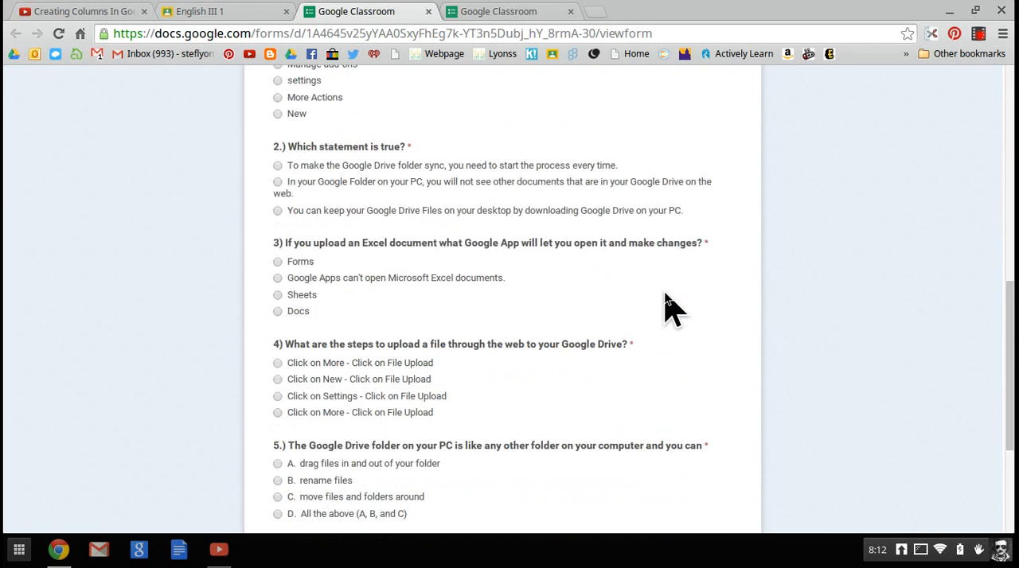
pyautogui.scroll(12, 665, 295)
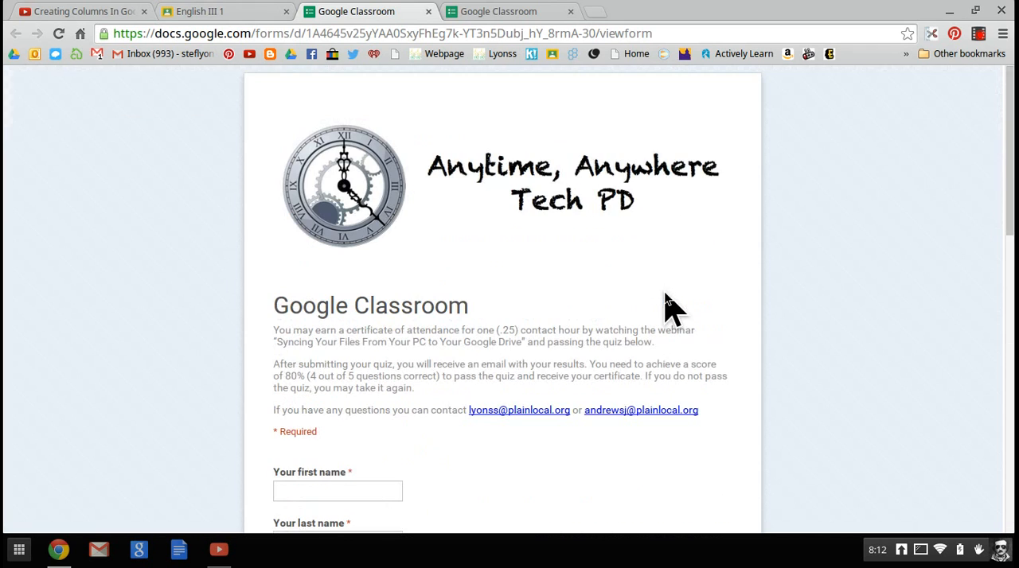
pyautogui.click(233, 14)
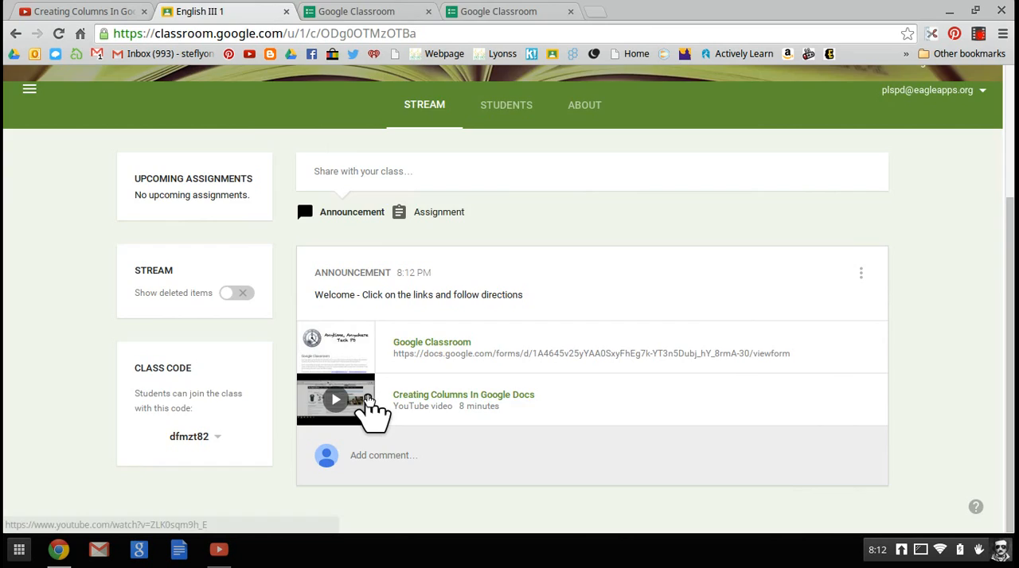
# Step: Open the "Creating Columns In Google Docs" video from the announcement, test its playback, and return to the English III stream
pyautogui.click(367, 398)
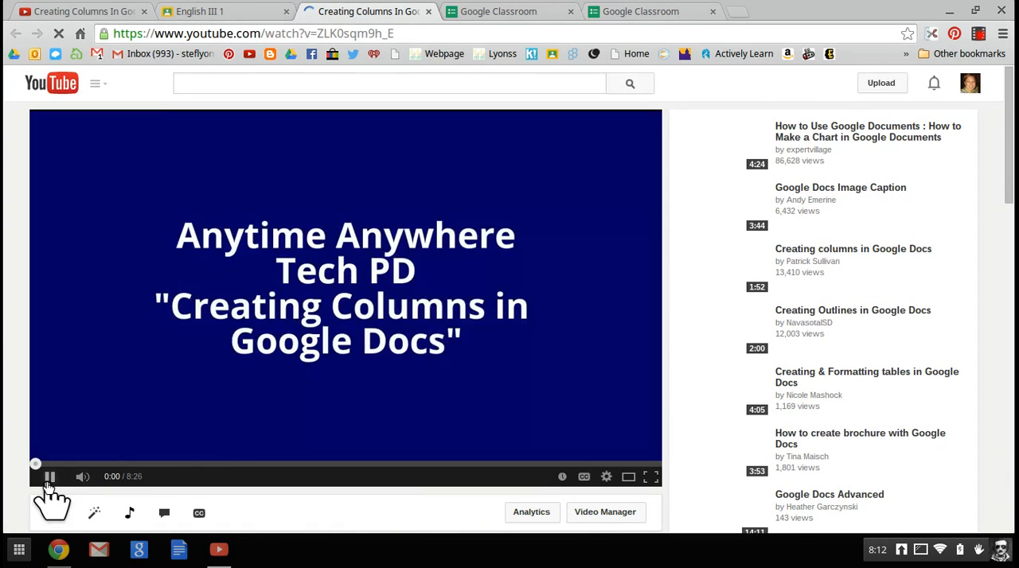
pyautogui.click(49, 477)
pyautogui.click(50, 478)
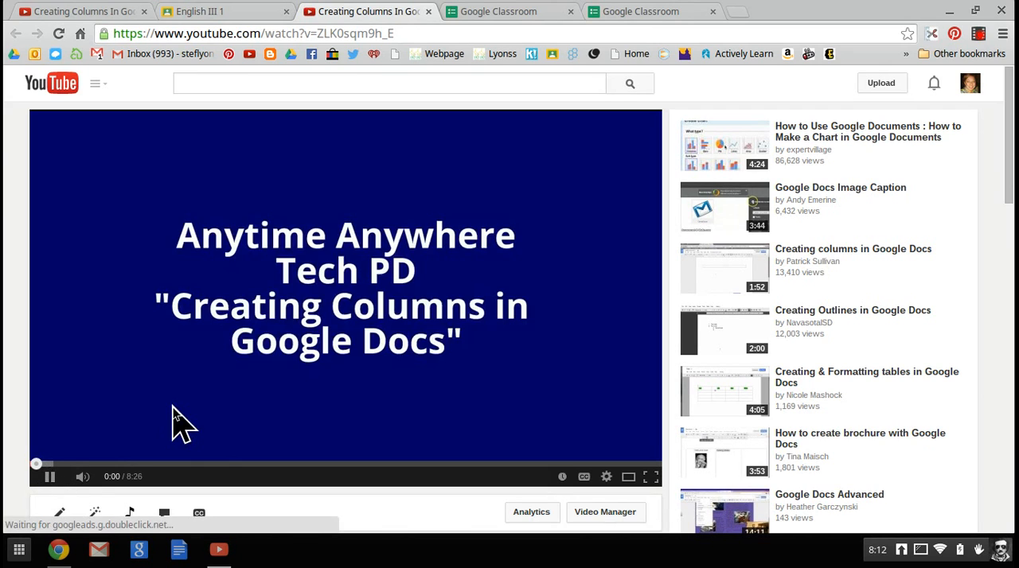
pyautogui.click(253, 13)
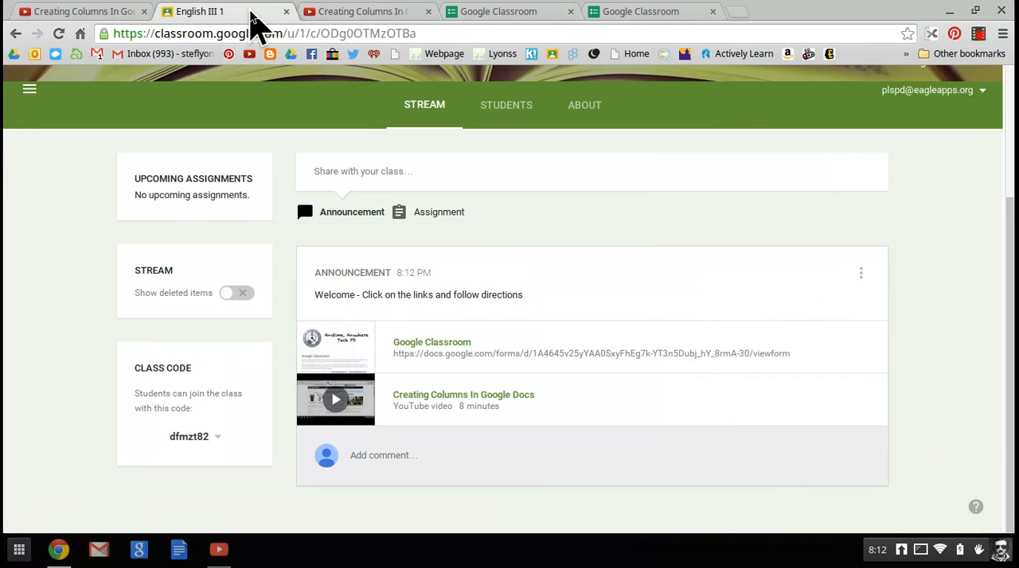